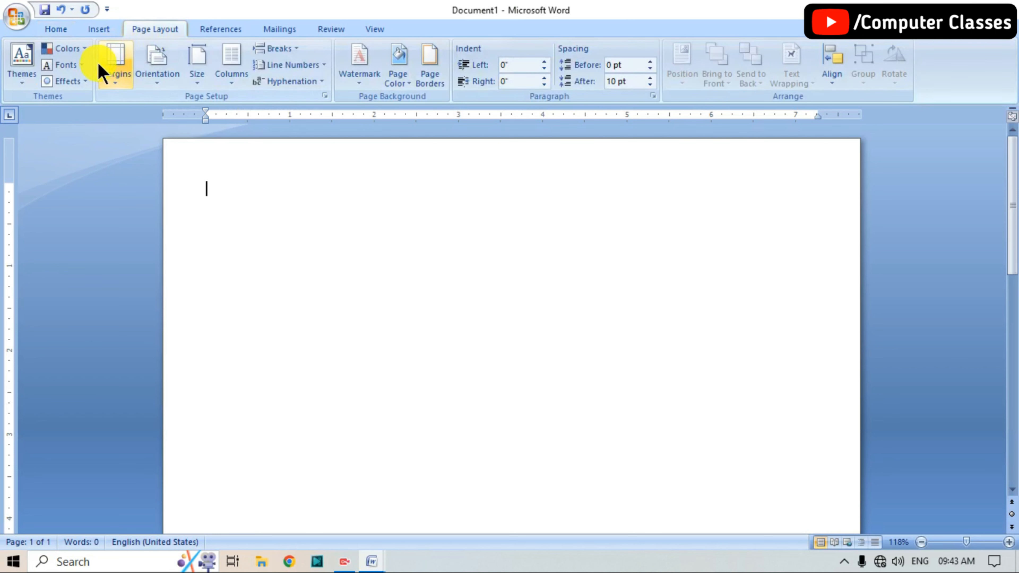
Set up the page with Narrow margins, Landscape orientation and A4 paper size.
left_click(115, 81)
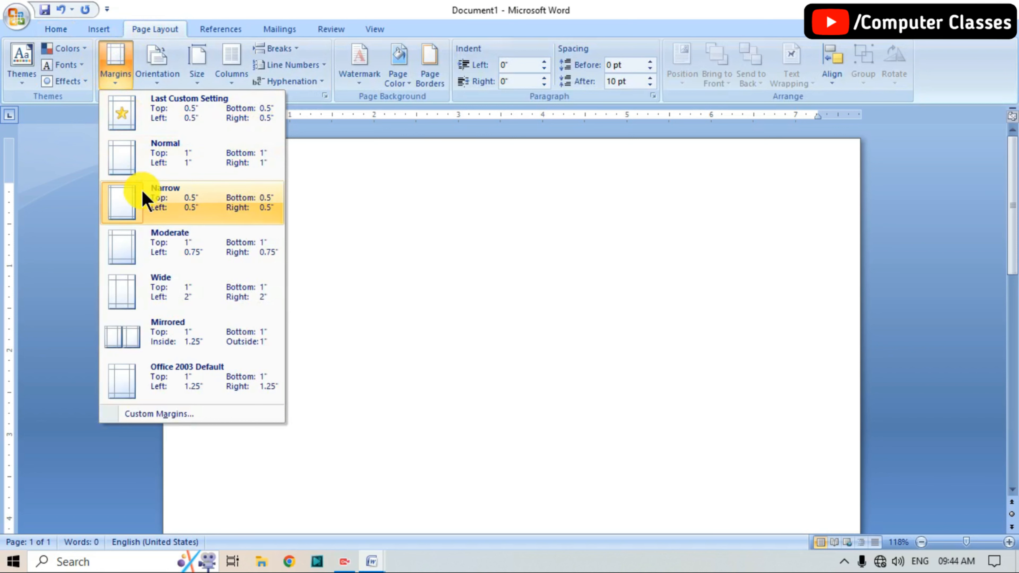
left_click(155, 199)
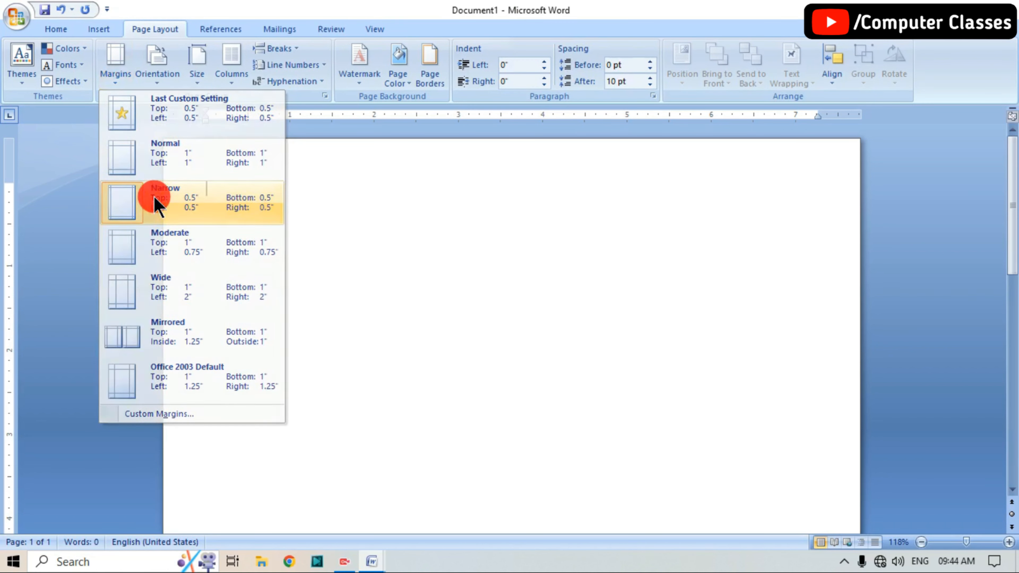
left_click(164, 85)
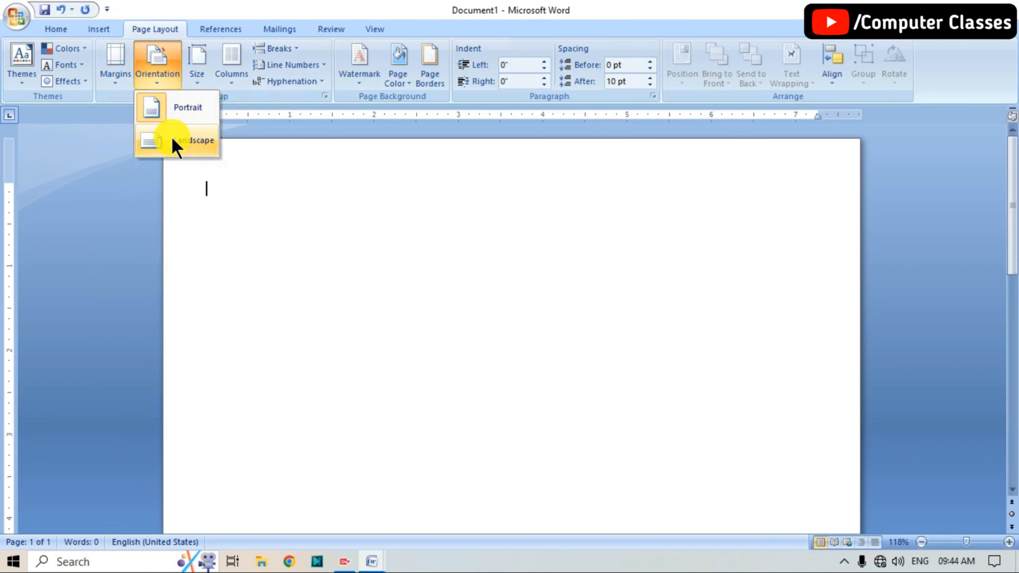
left_click(189, 139)
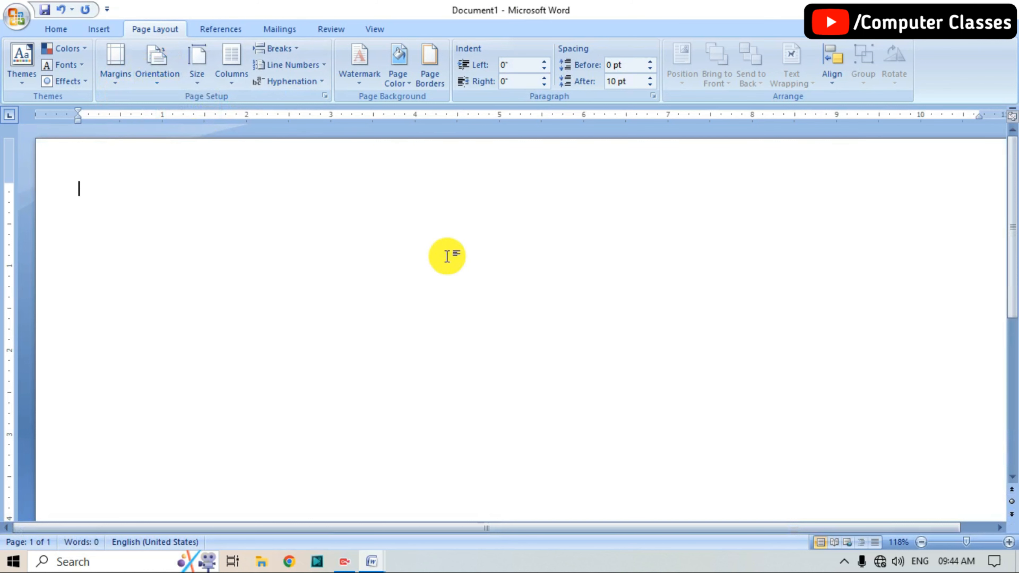
left_click(198, 79)
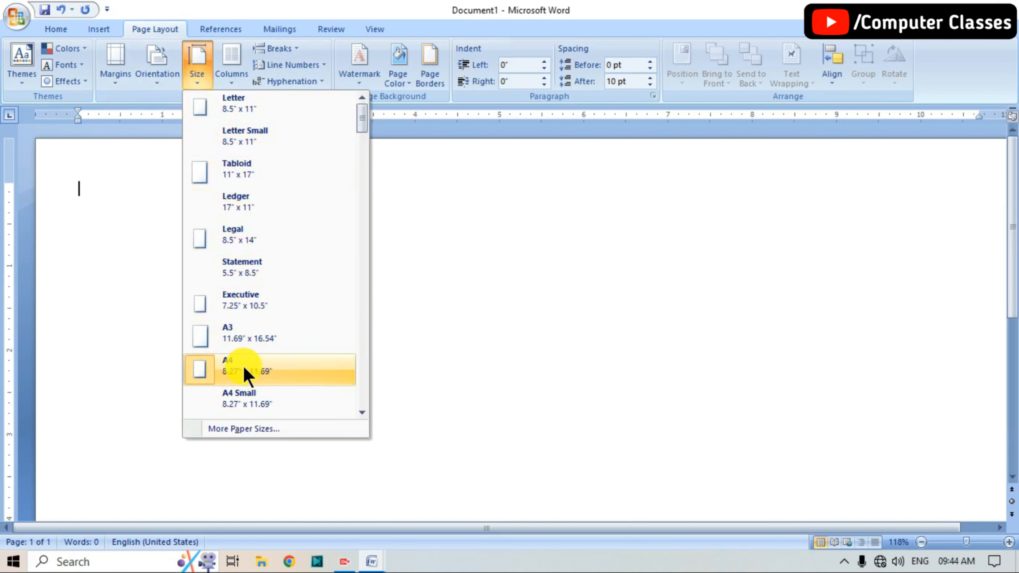
left_click(225, 374)
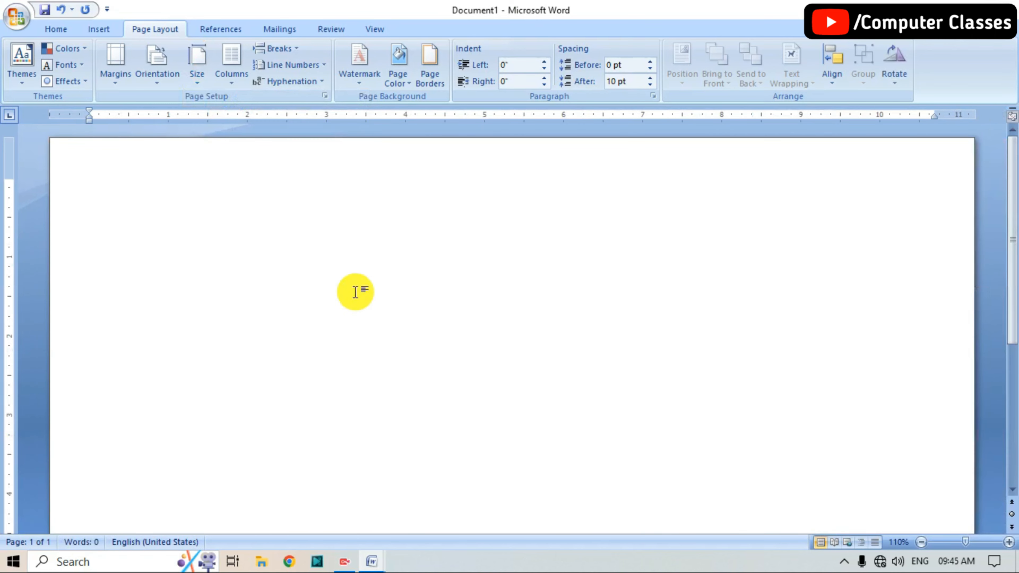
Draw a rectangle about 6.97" wide and 3.25" high near the page's upper margin.
left_click(98, 29)
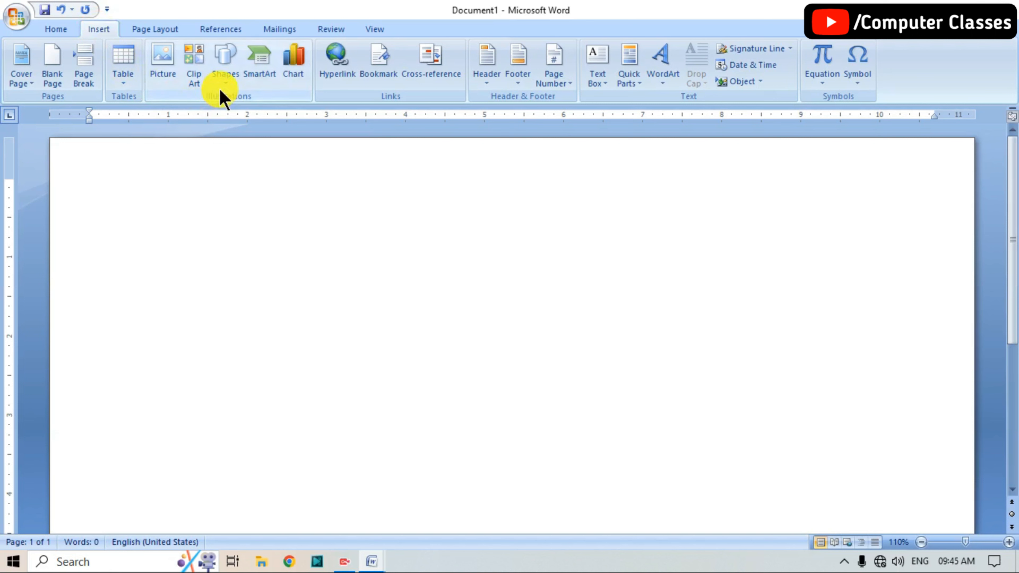
left_click(225, 77)
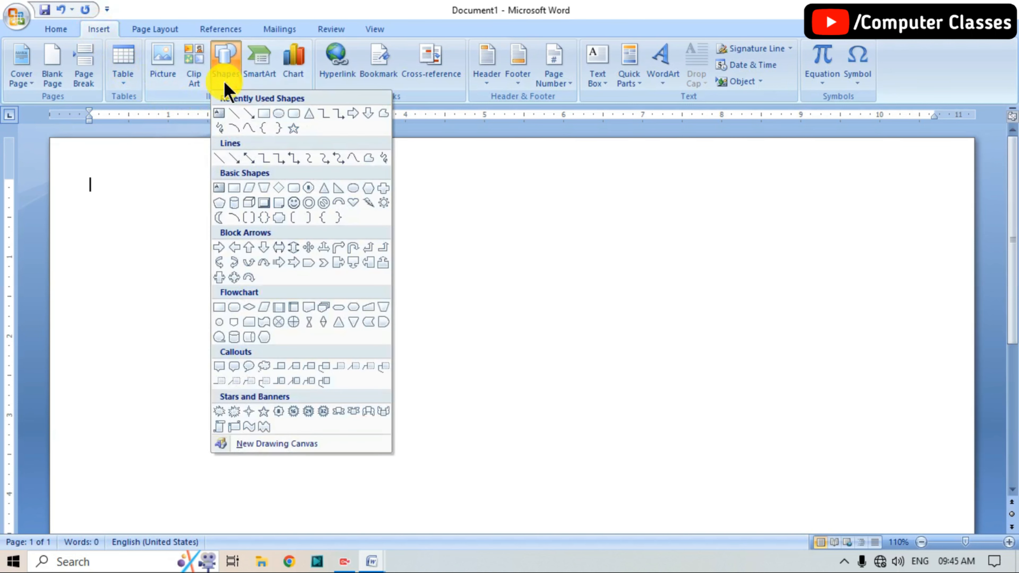
left_click(234, 188)
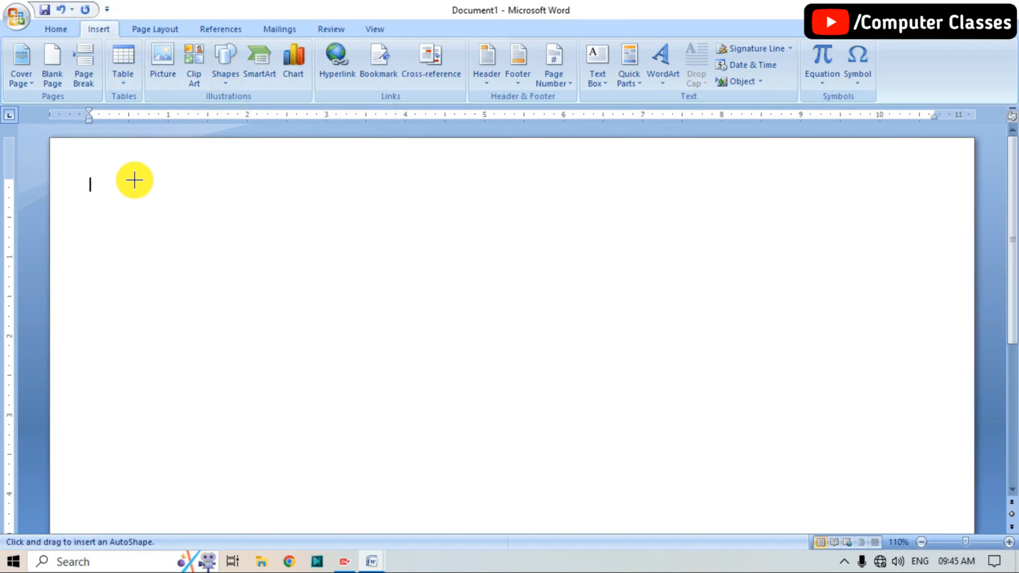
mouse_move(108, 178)
left_mouse_down()
mouse_move(607, 398)
mouse_move(659, 435)
left_mouse_up()
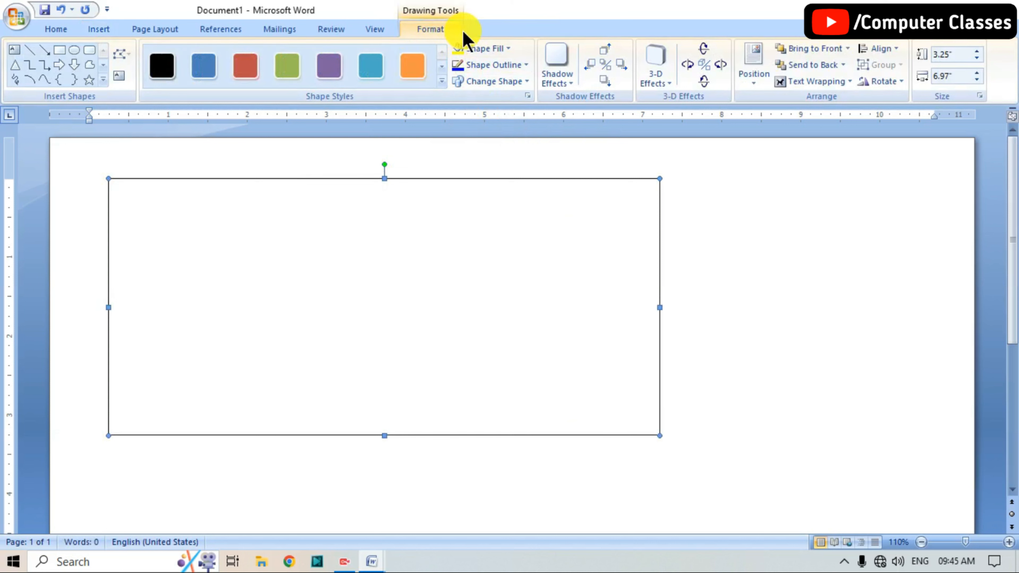
Set the rectangle's height to 4.13" and its width to 9.5".
left_click(956, 51)
key("BackSpace")
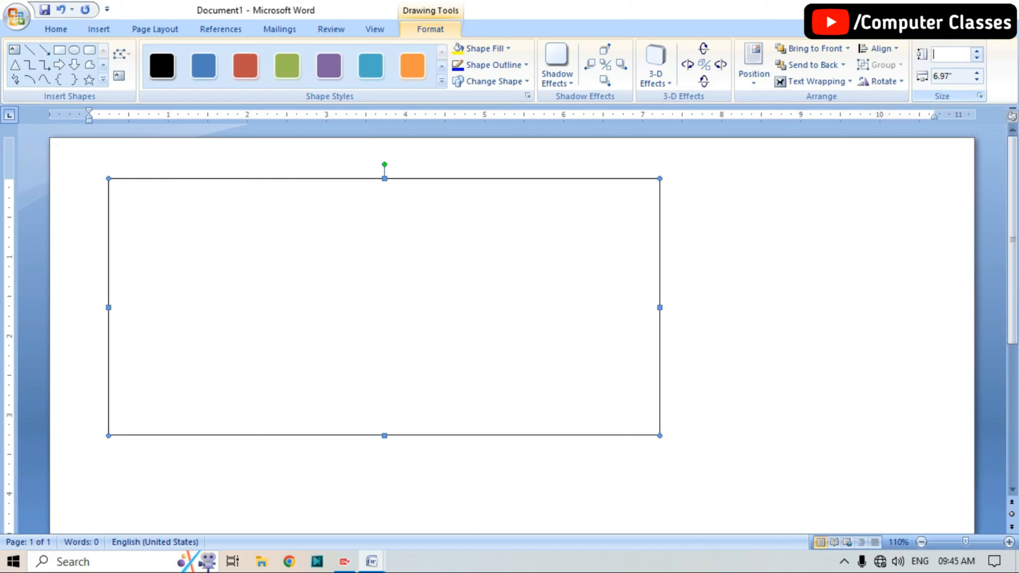
type("4.13")
left_click(953, 77)
key("BackSpace")
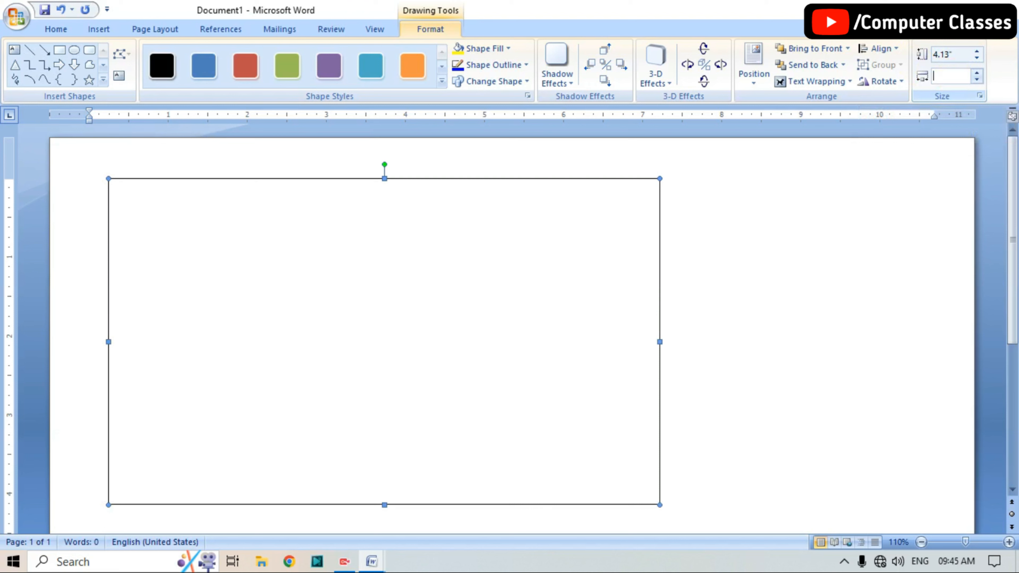
type("9.5")
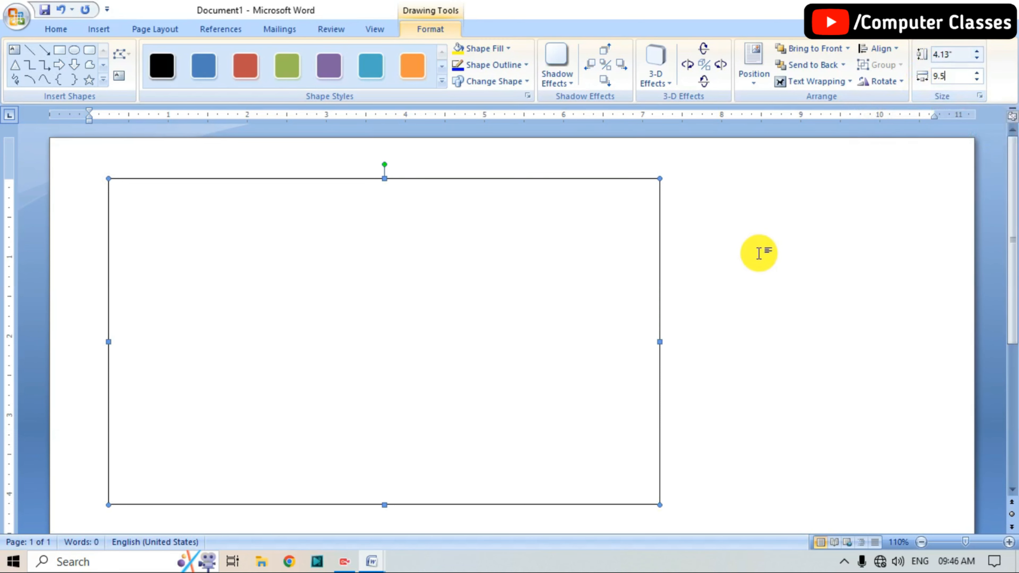
key("Return")
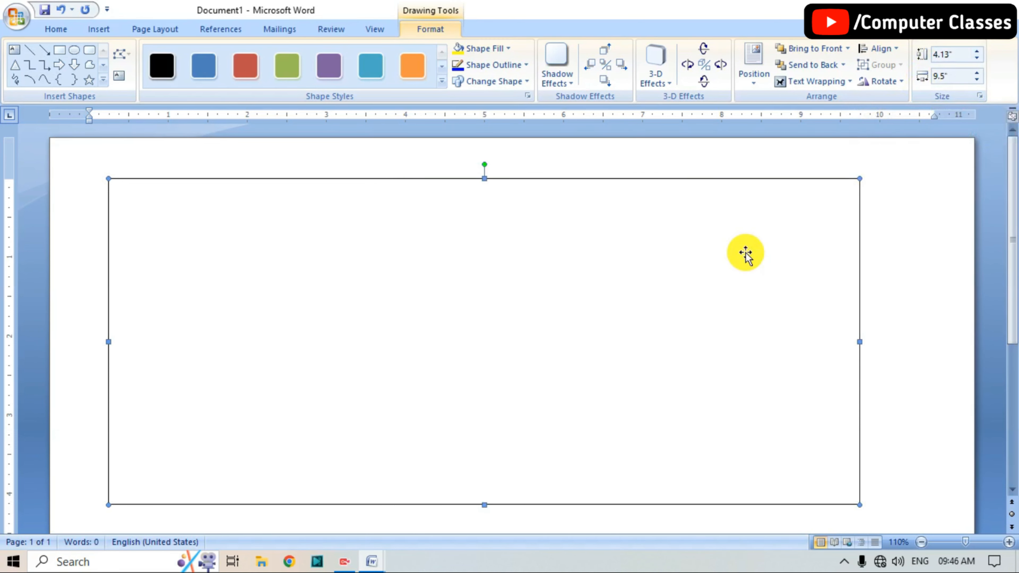
Center the rectangle horizontally on the page by eye and fill it with the standard dark red color.
left_click_drag(502, 216, 533, 232)
scroll(536, 221, "down", 1)
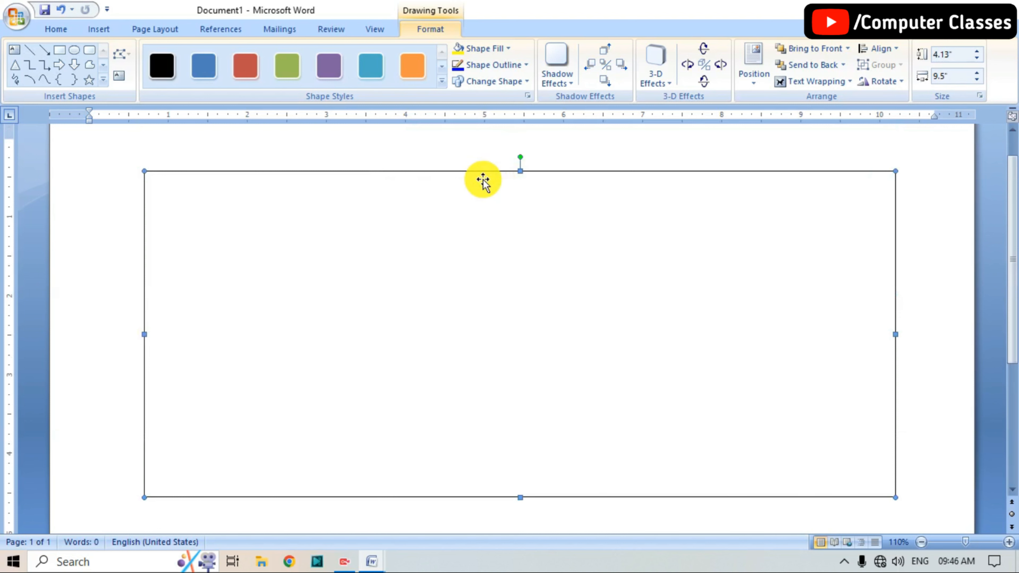
left_click(510, 50)
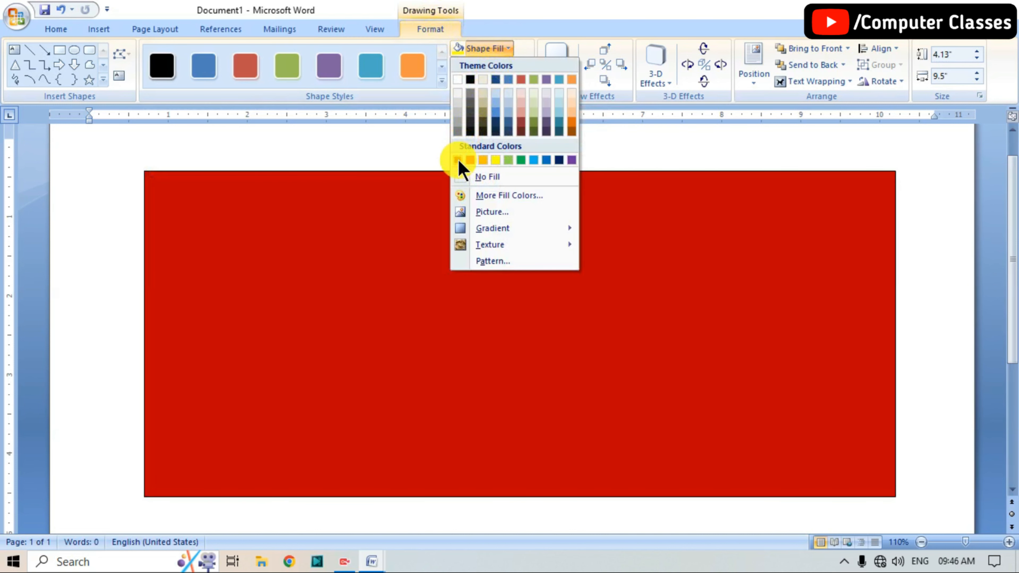
left_click(457, 160)
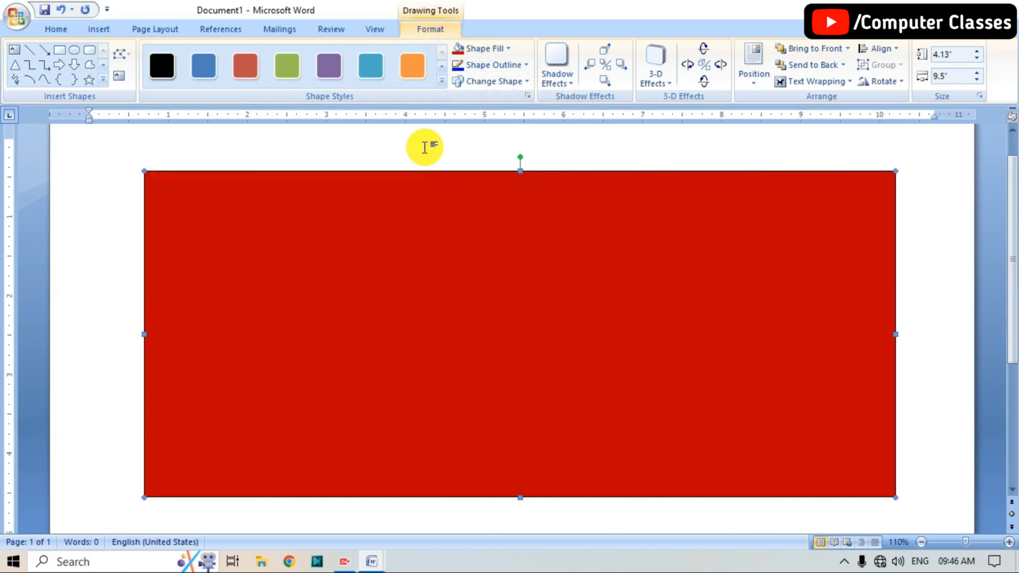
Draw a second rectangle about 6.7" wide and 2.5" high on top of the red one.
left_click(97, 29)
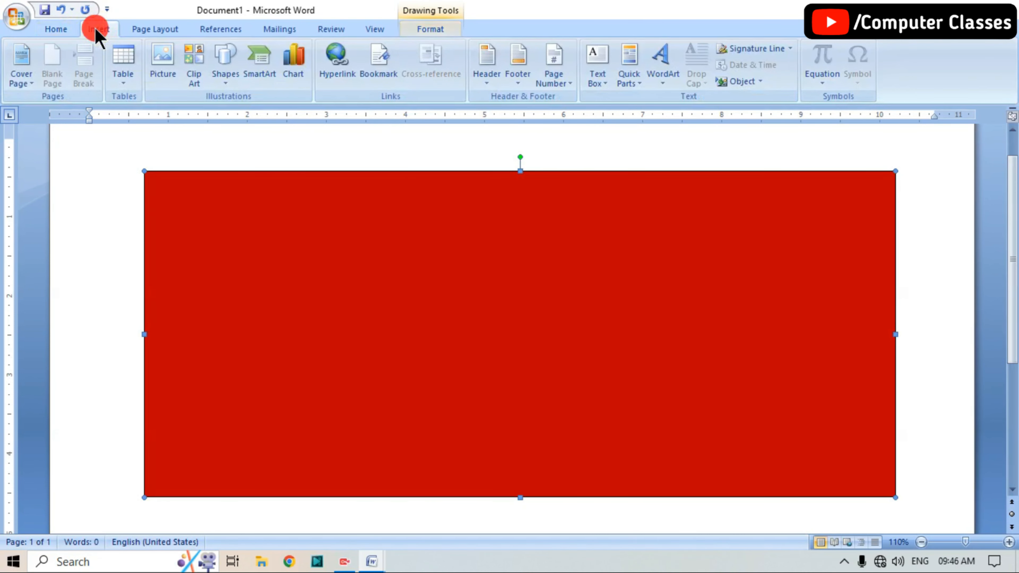
left_click(224, 82)
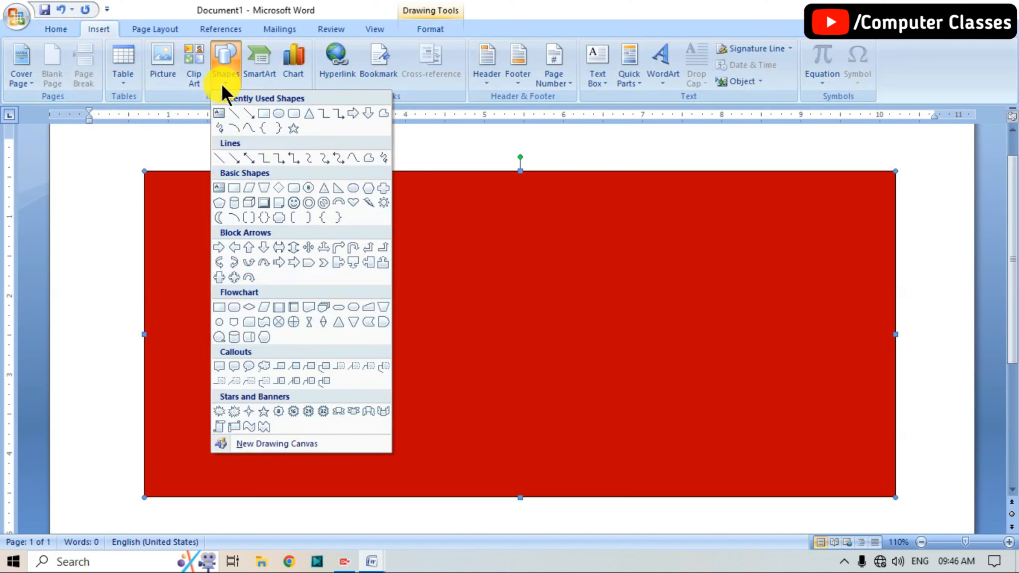
left_click(233, 187)
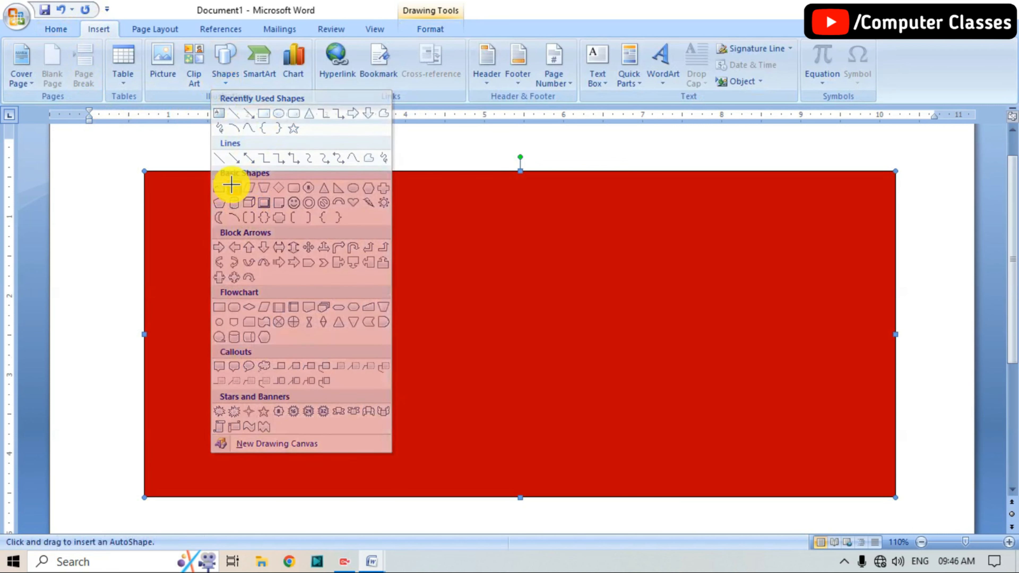
mouse_move(192, 198)
left_mouse_down()
mouse_move(423, 319)
mouse_move(721, 395)
left_mouse_up()
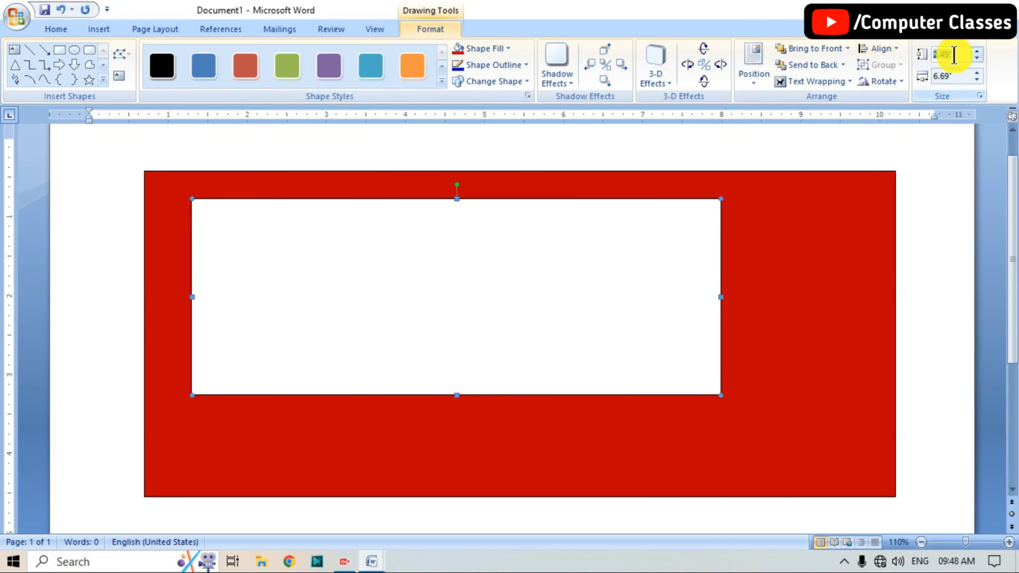
Set the white rectangle's height to 3.97" and its width to 9.31".
key("BackSpace")
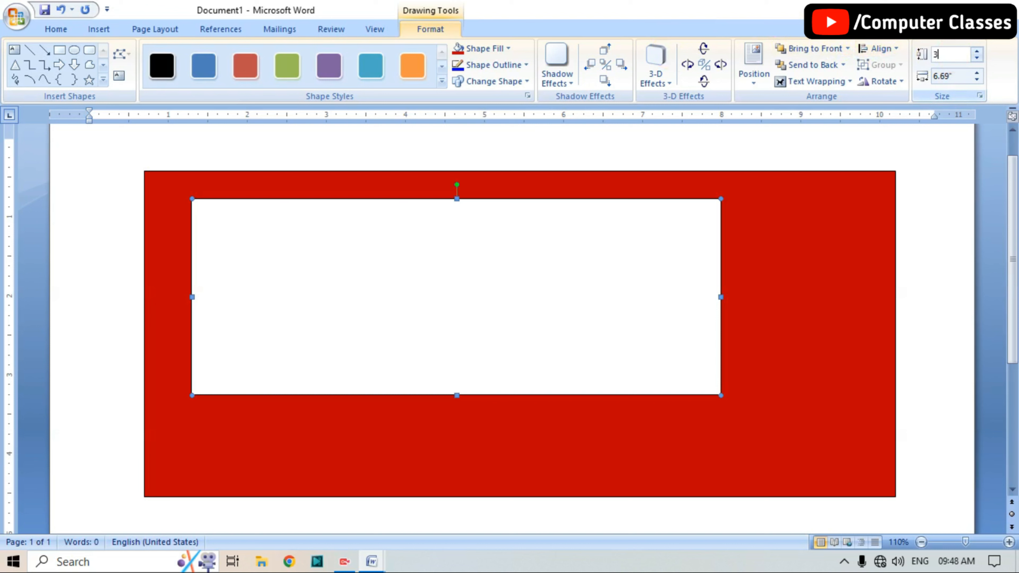
left_click(958, 76)
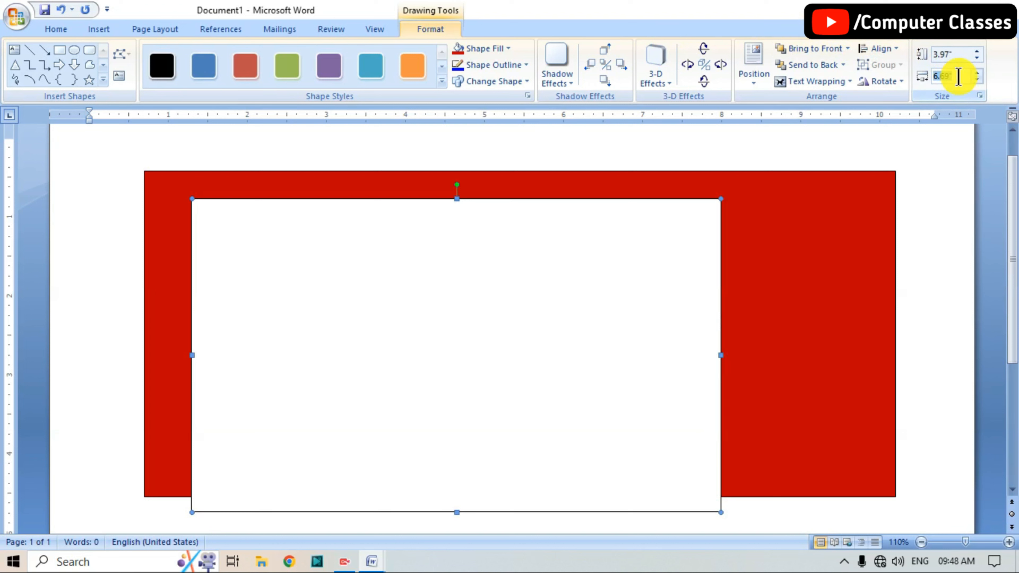
key("BackSpace")
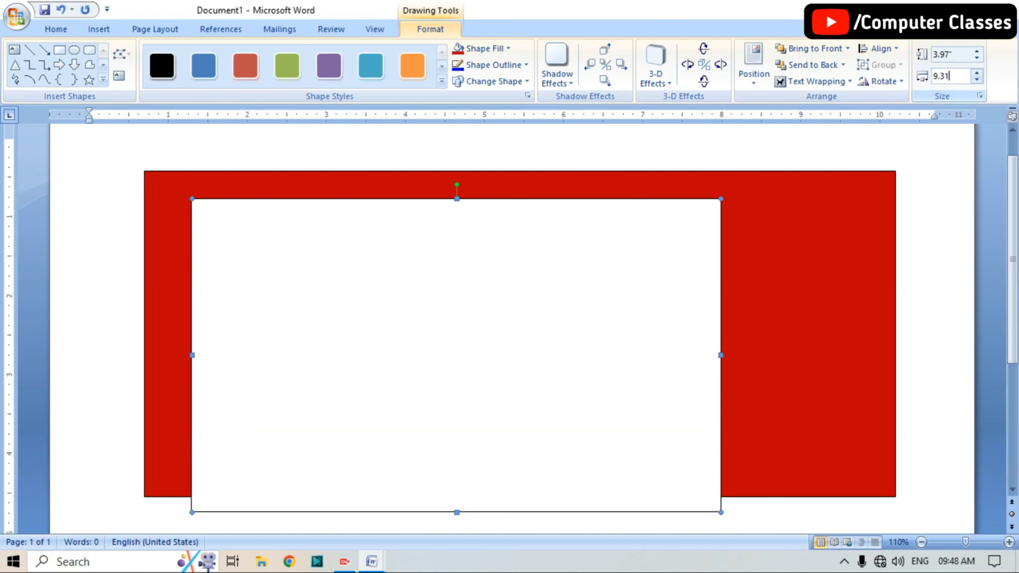
key("Return")
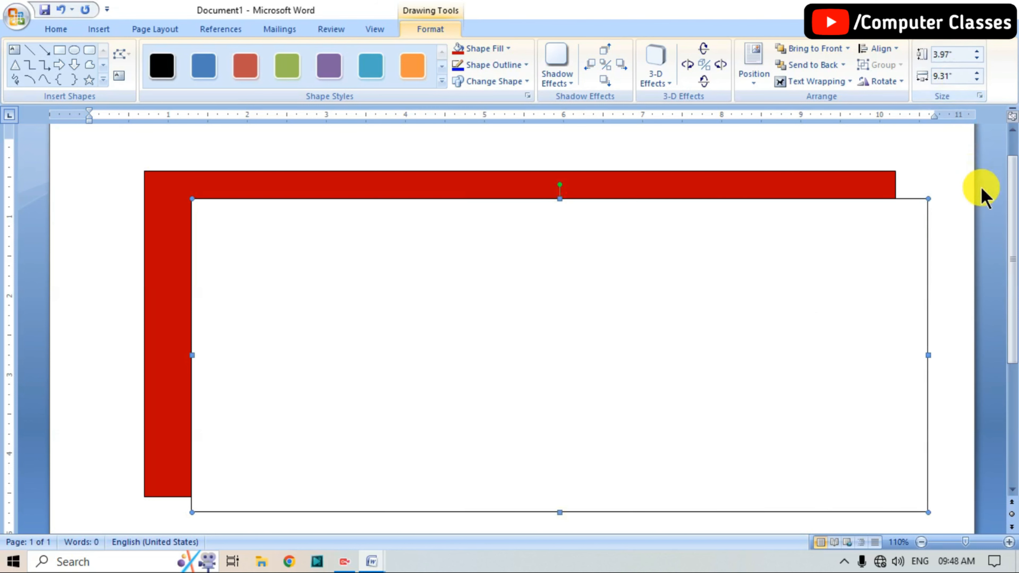
Move the white rectangle inside the red one as an even frame and stretch its width to 9.36".
scroll(1008, 181, "down", 1)
left_click_drag(780, 269, 736, 248)
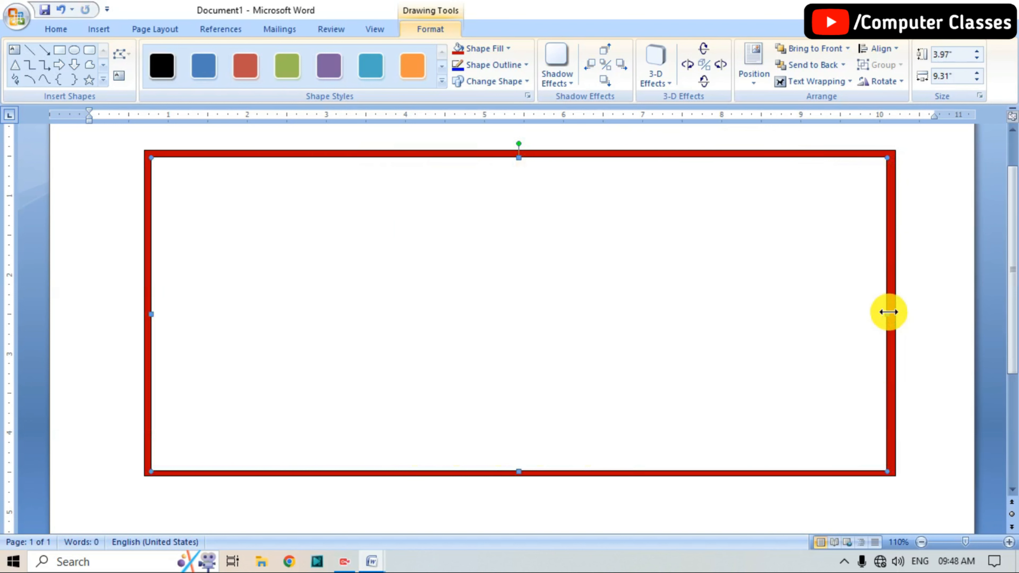
left_click_drag(890, 312, 890, 313)
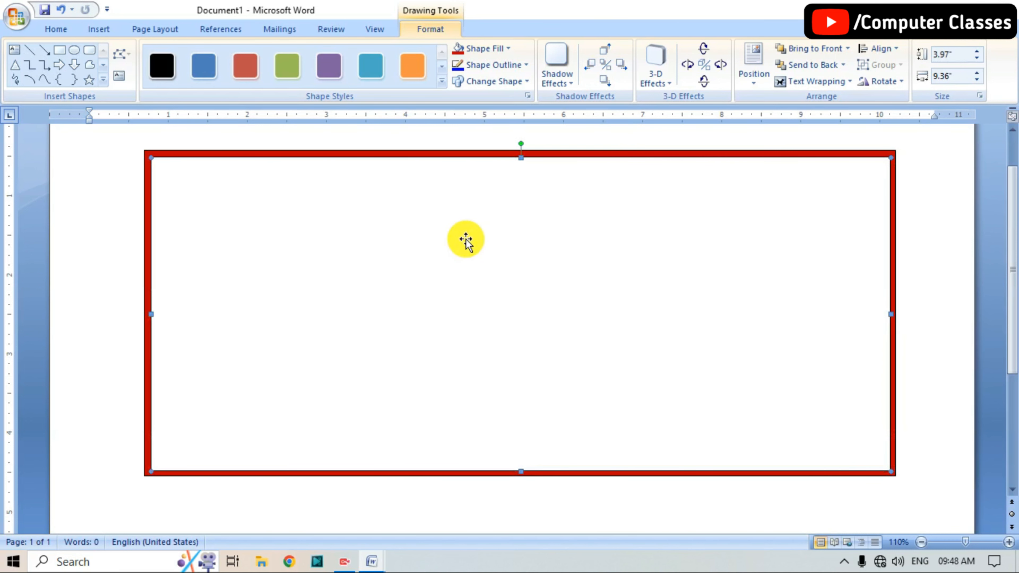
Fill the inner rectangle with a light yellow chosen from the additional fill colors.
left_click(500, 50)
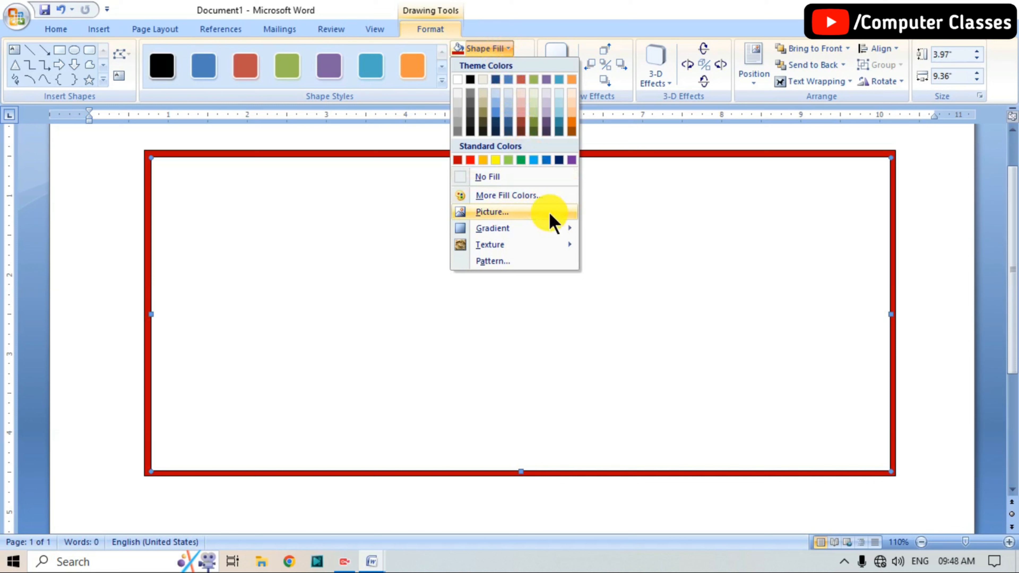
left_click(538, 196)
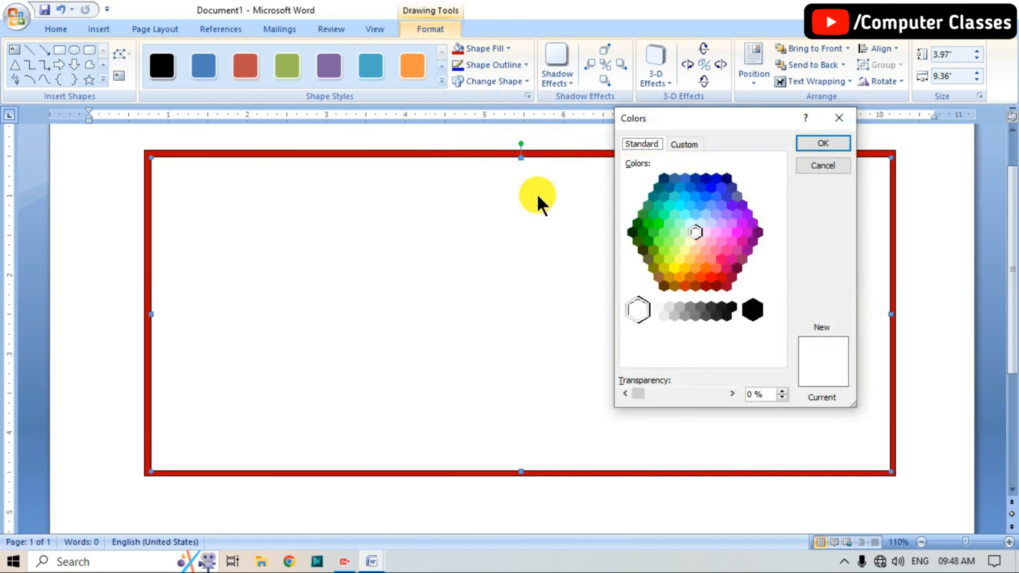
left_click_drag(653, 126, 649, 127)
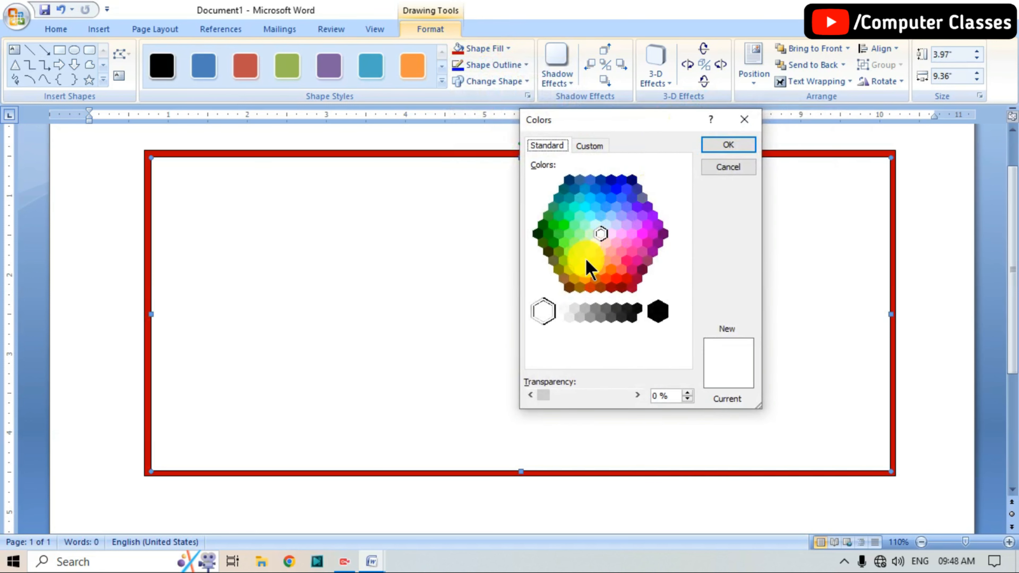
left_click(586, 262)
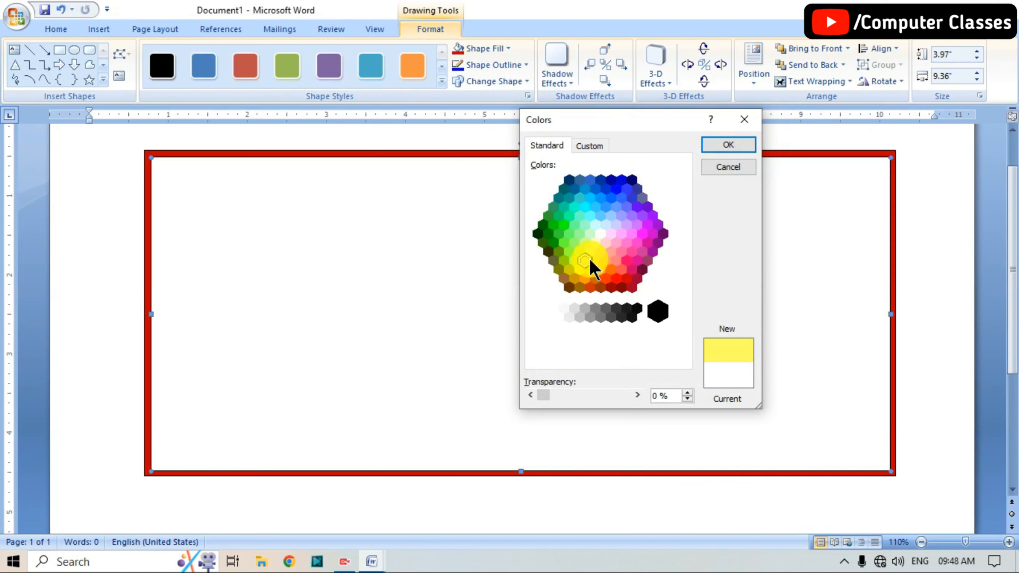
left_click(721, 151)
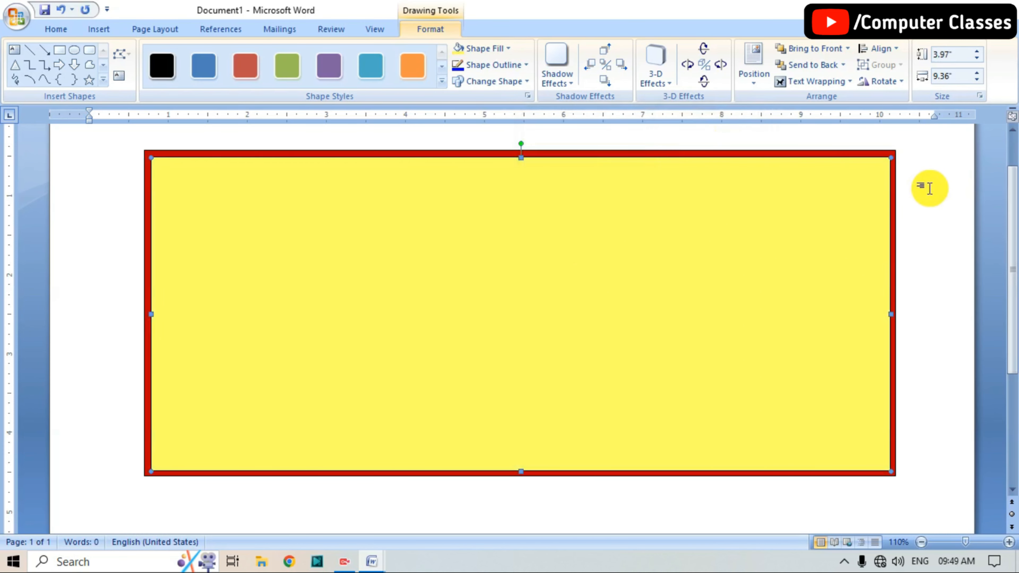
Group the red outer rectangle and the yellow inner rectangle into one object.
scroll(1009, 217, "up", 1)
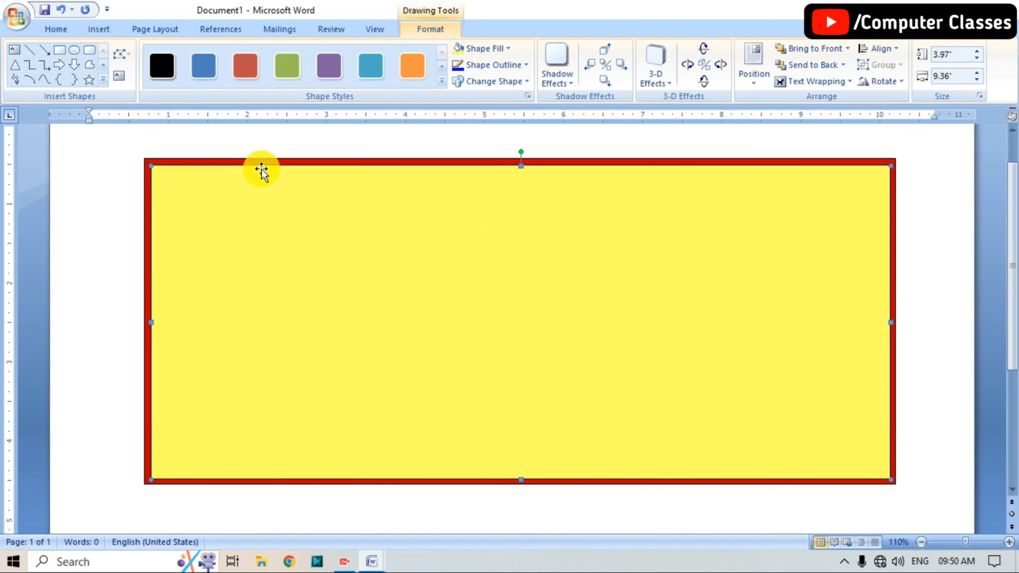
left_click(267, 161)
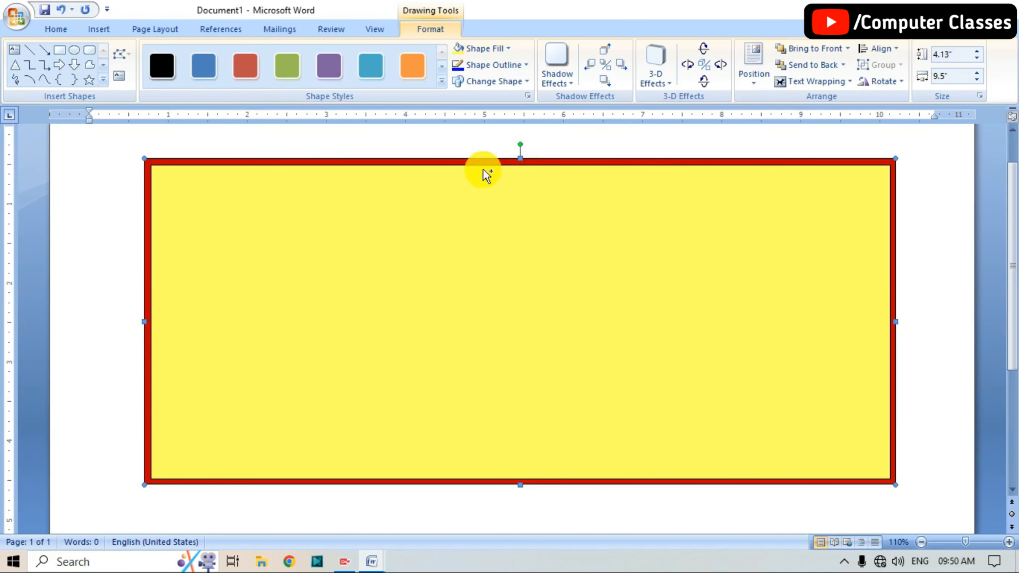
left_click(480, 177, "shift")
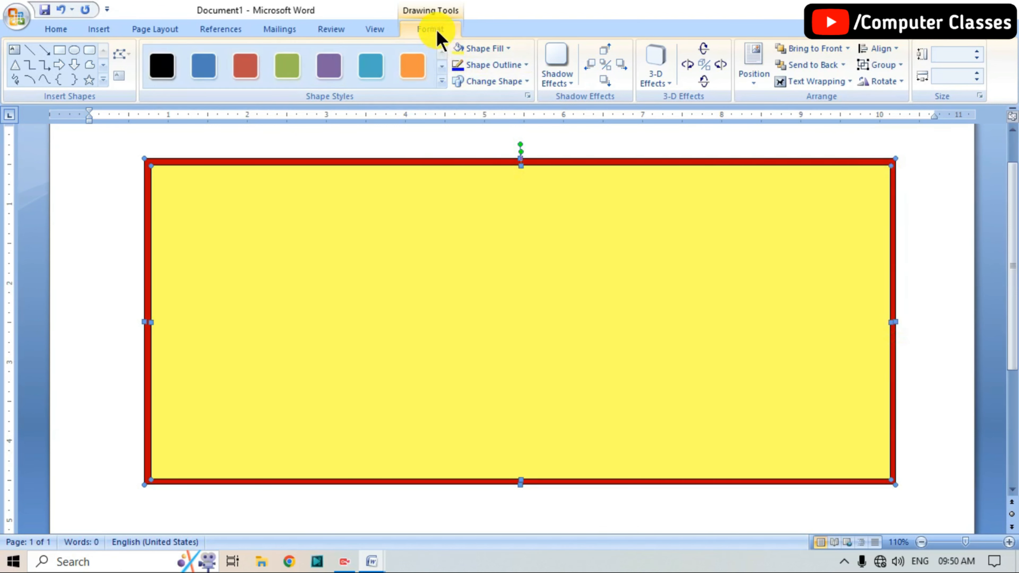
left_click(900, 66)
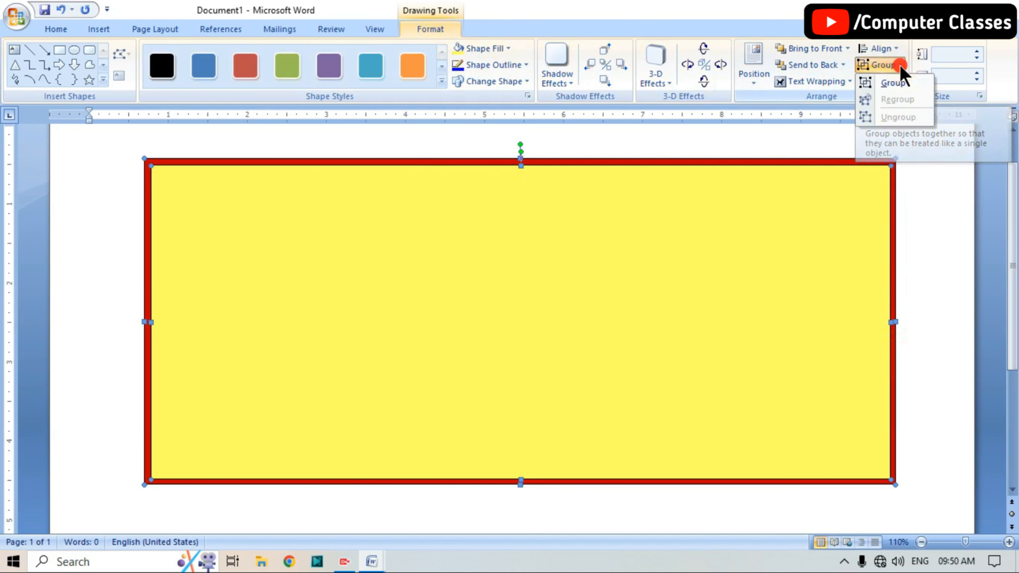
left_click(890, 82)
left_click_drag(685, 213, 626, 236)
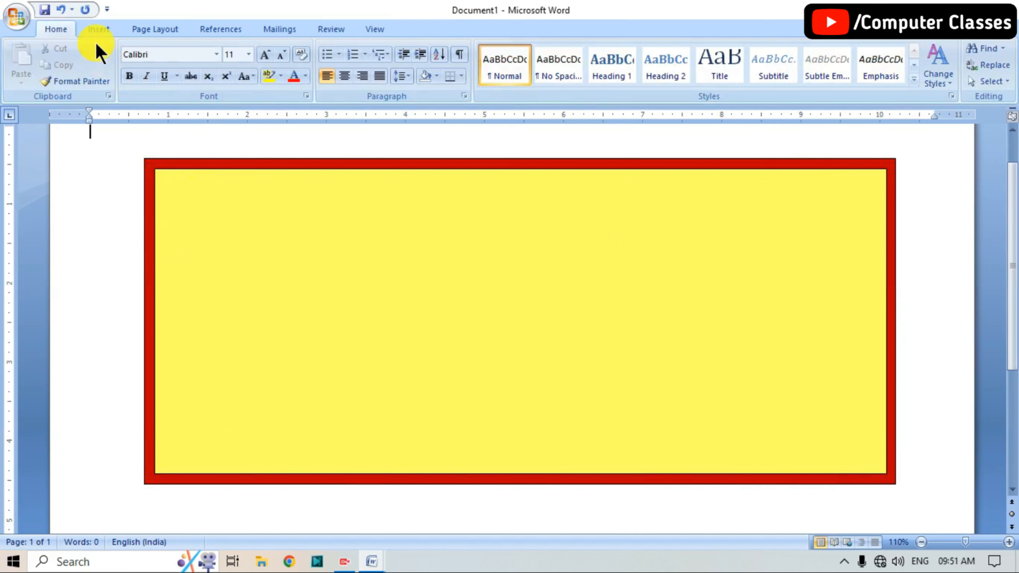
Insert the corner ornament picture 1 (10) from the Wedding PNG folder.
left_click(98, 30)
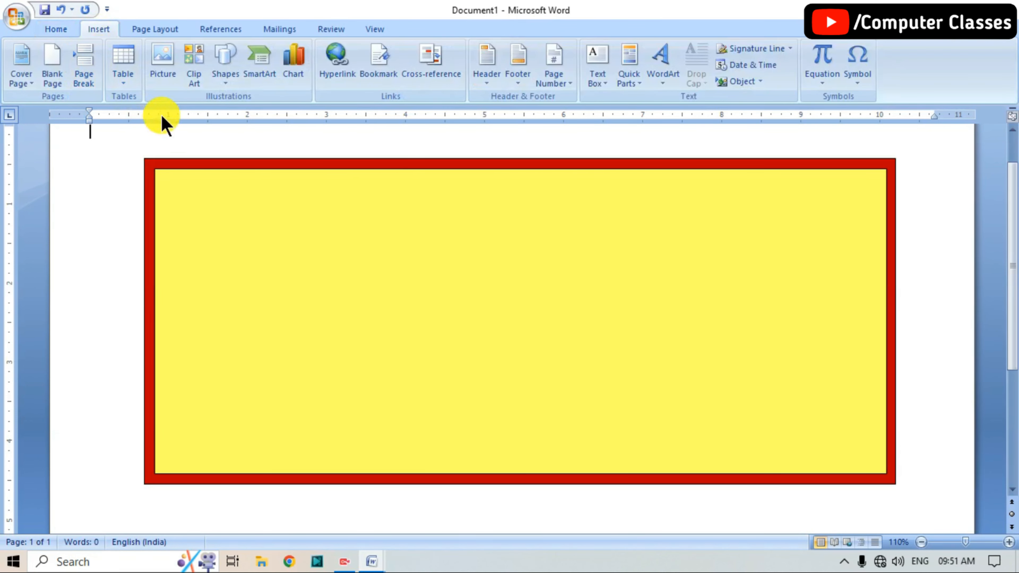
left_click(160, 73)
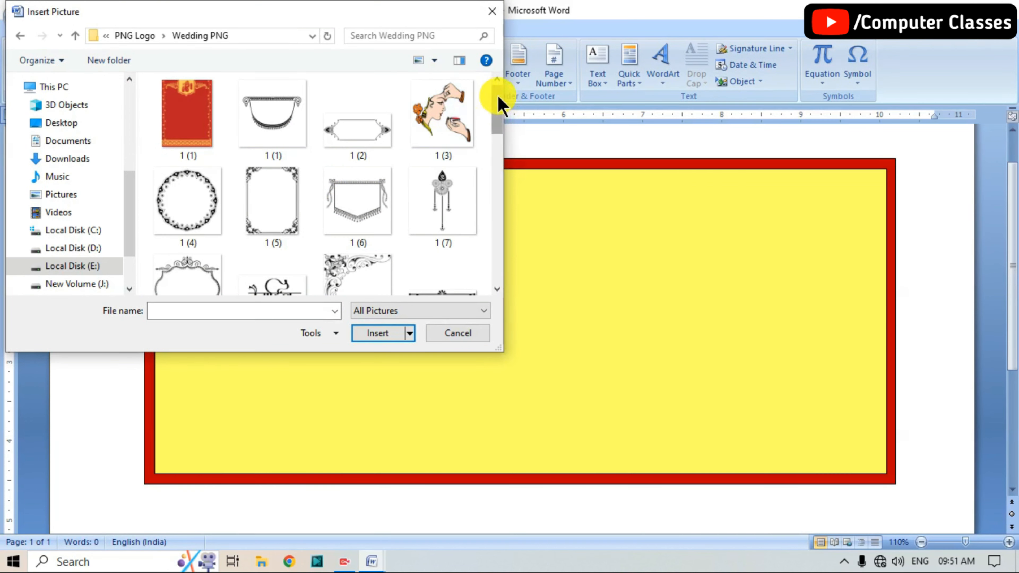
left_click_drag(499, 96, 494, 120)
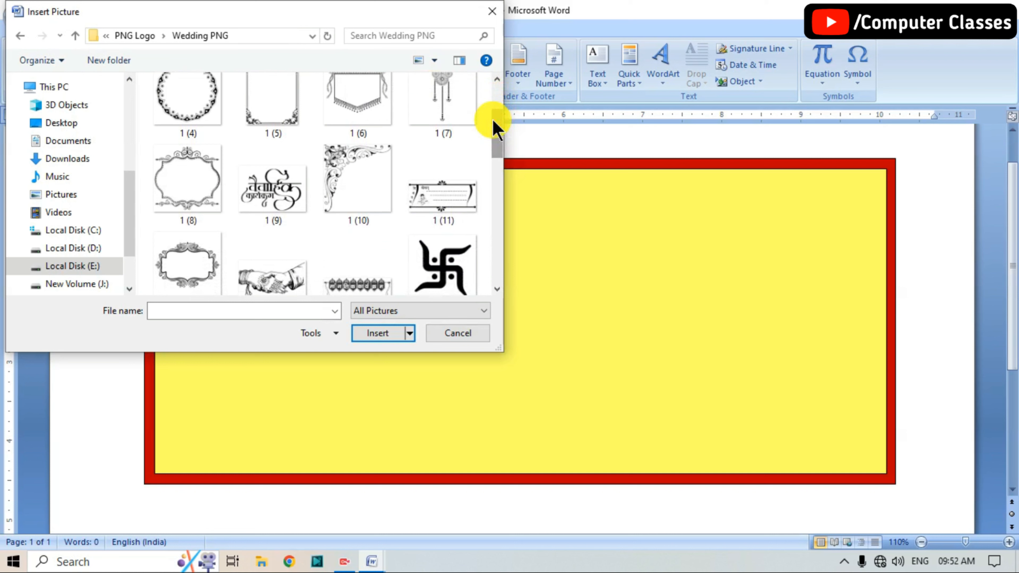
left_click(353, 180)
left_click(377, 333)
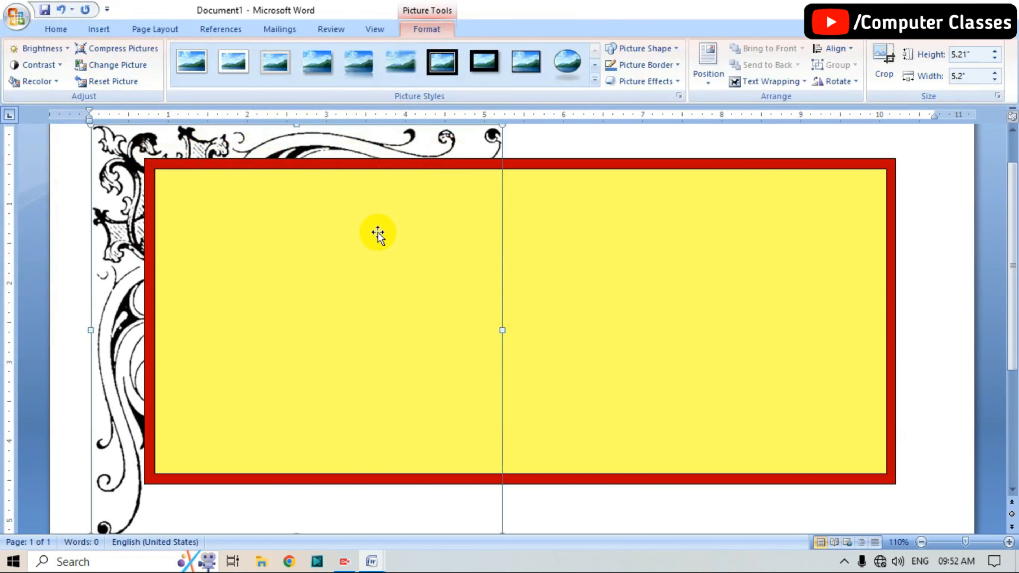
Set the ornament's text wrapping to In Front of Text and shrink it to about 1.3" by 1.29" on the yellow area.
left_click(770, 82)
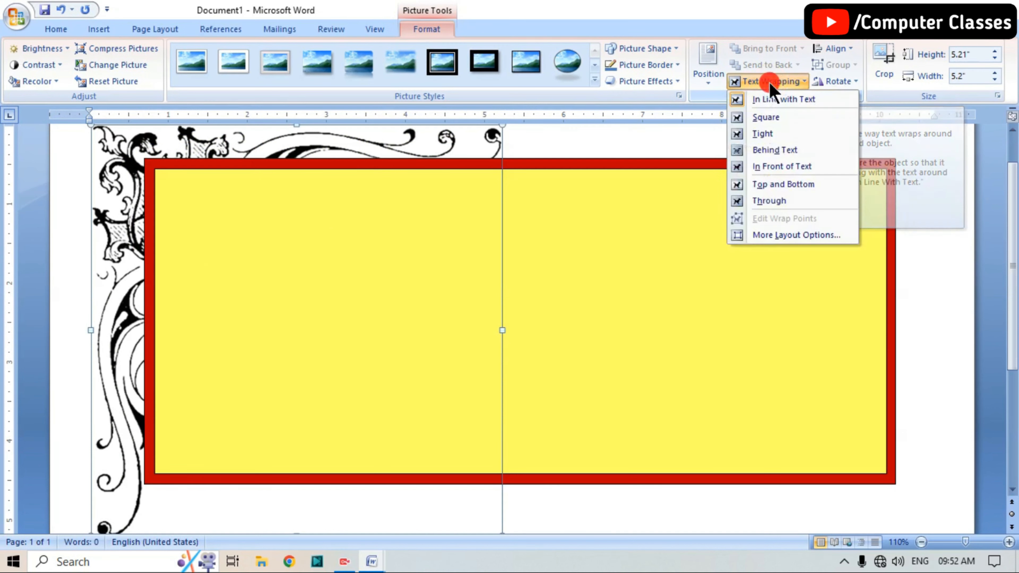
left_click(785, 167)
left_click_drag(502, 127, 359, 278)
mouse_move(319, 313)
left_mouse_down()
mouse_move(369, 264)
mouse_move(224, 360)
left_mouse_up()
left_click(457, 261)
left_click(398, 259)
left_click_drag(199, 393, 291, 231)
left_click_drag(392, 197, 335, 253)
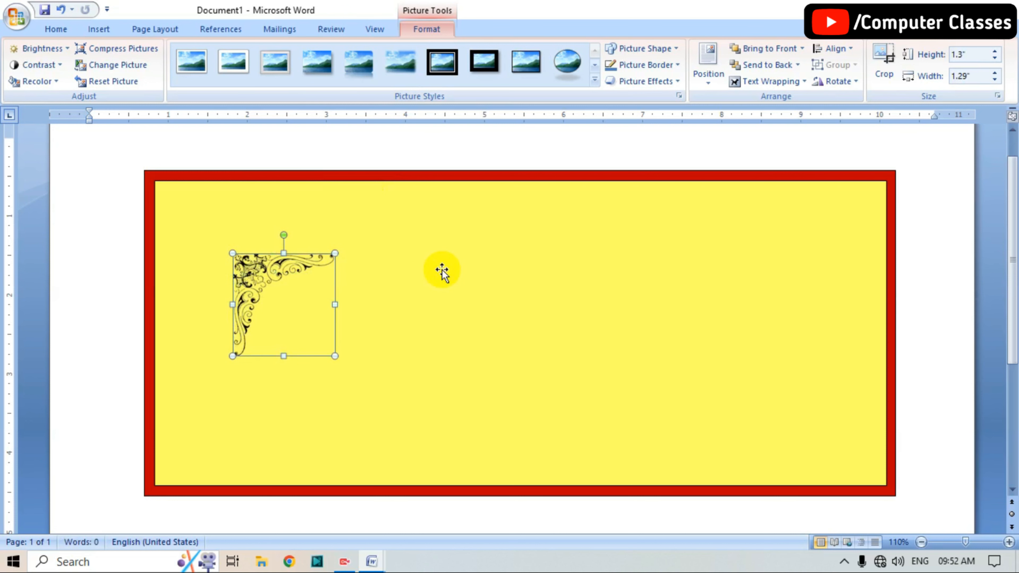
Fit the ornament into the yellow area's upper-left corner, reducing it to about 1.1" by 1.09".
scroll(718, 391, "up", 1)
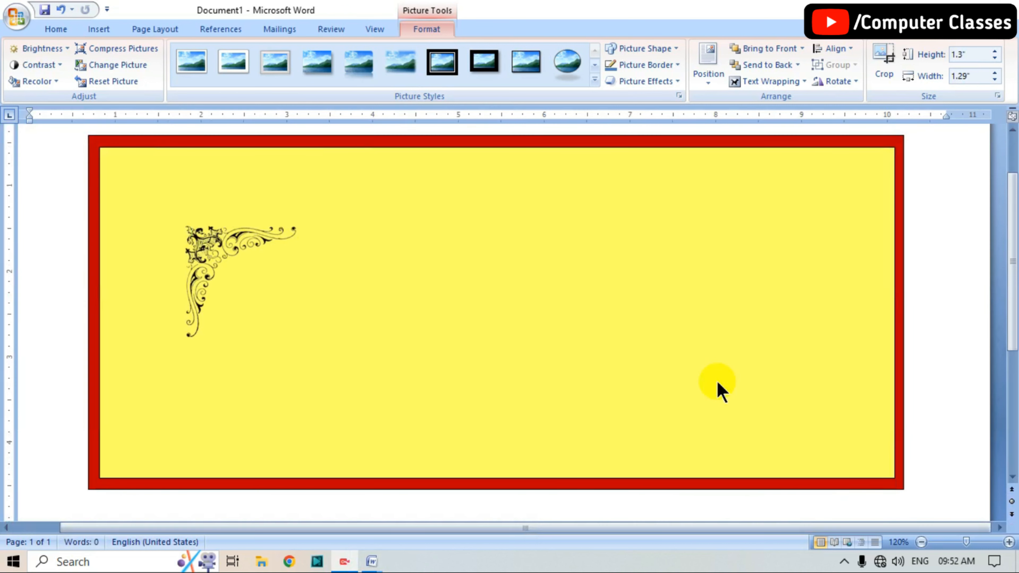
left_click_drag(209, 243, 136, 178)
left_click_drag(213, 266, 197, 248)
left_click_drag(134, 172, 129, 168)
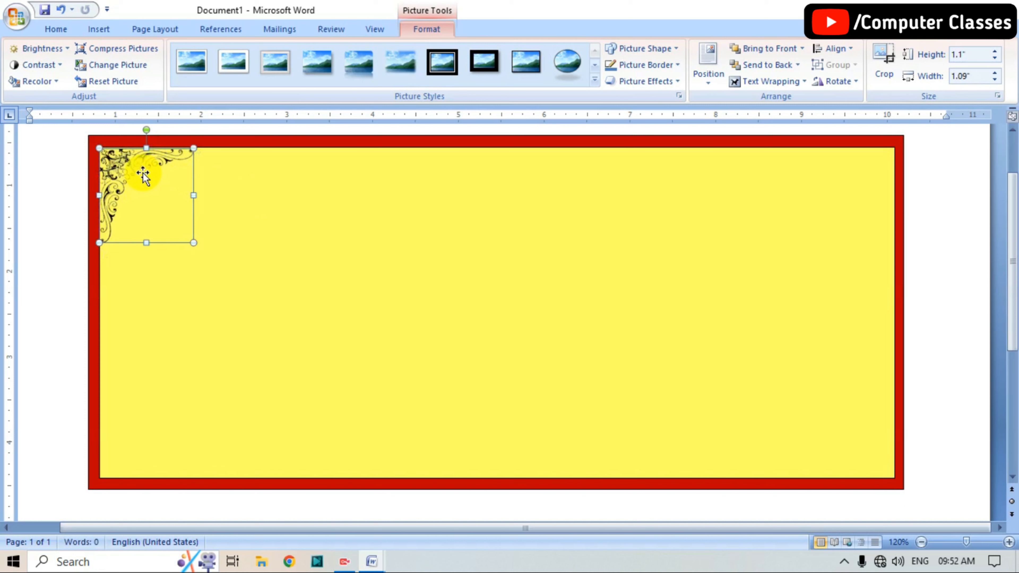
Recolor the corner ornament with the light red variation and set its contrast to +40%.
left_click(49, 84)
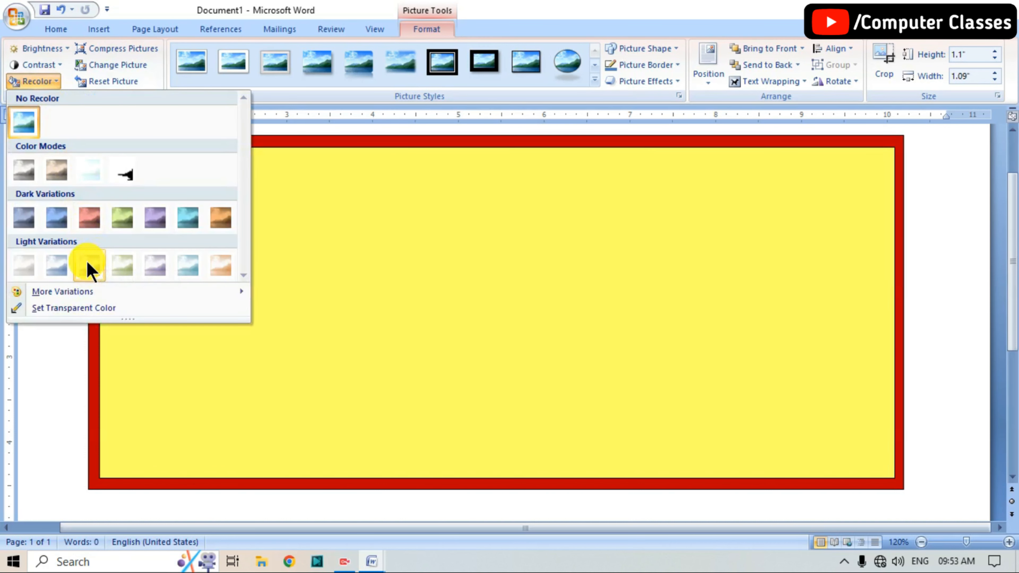
left_click(91, 266)
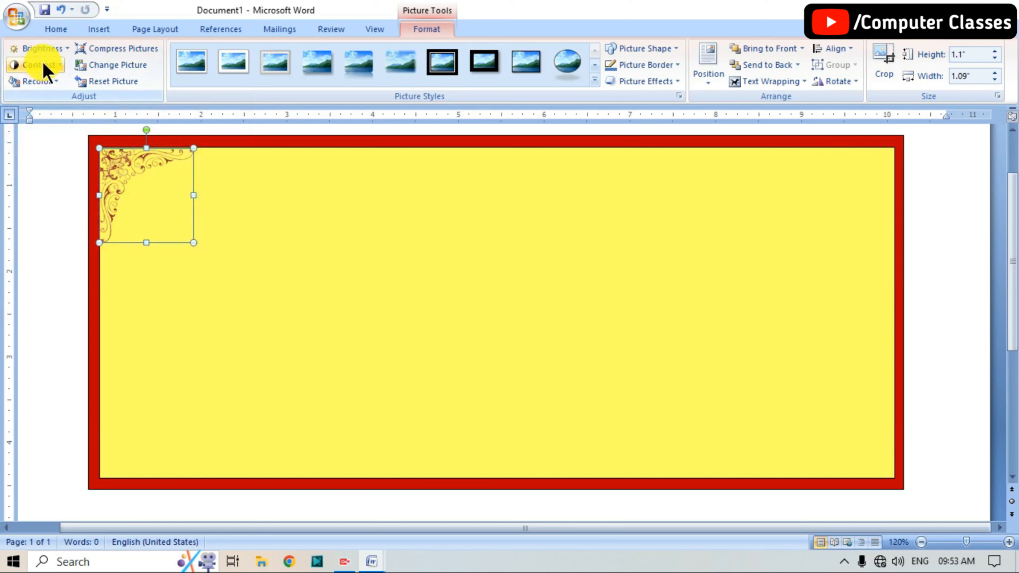
left_click(56, 64)
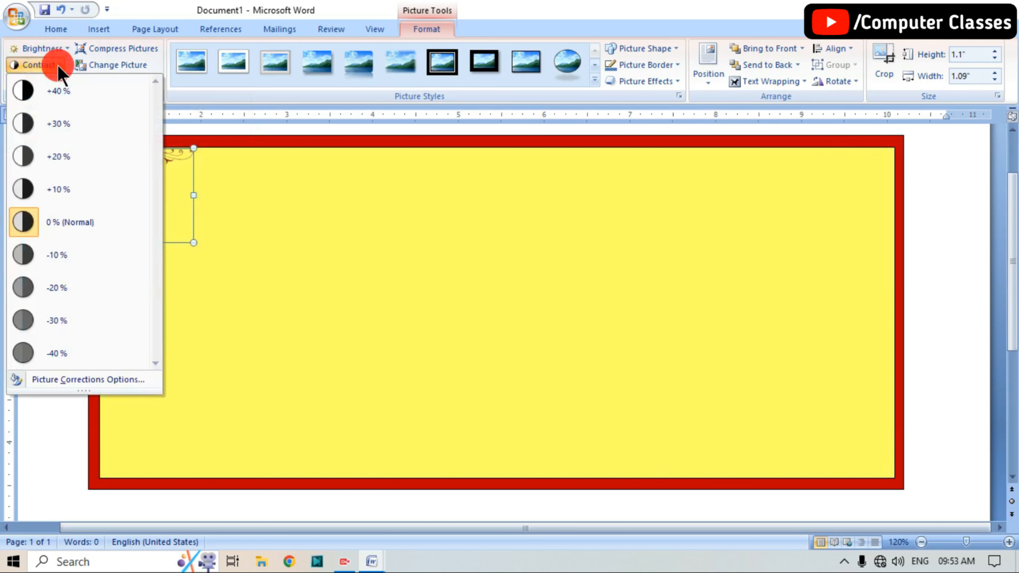
left_click(64, 98)
left_click(173, 171)
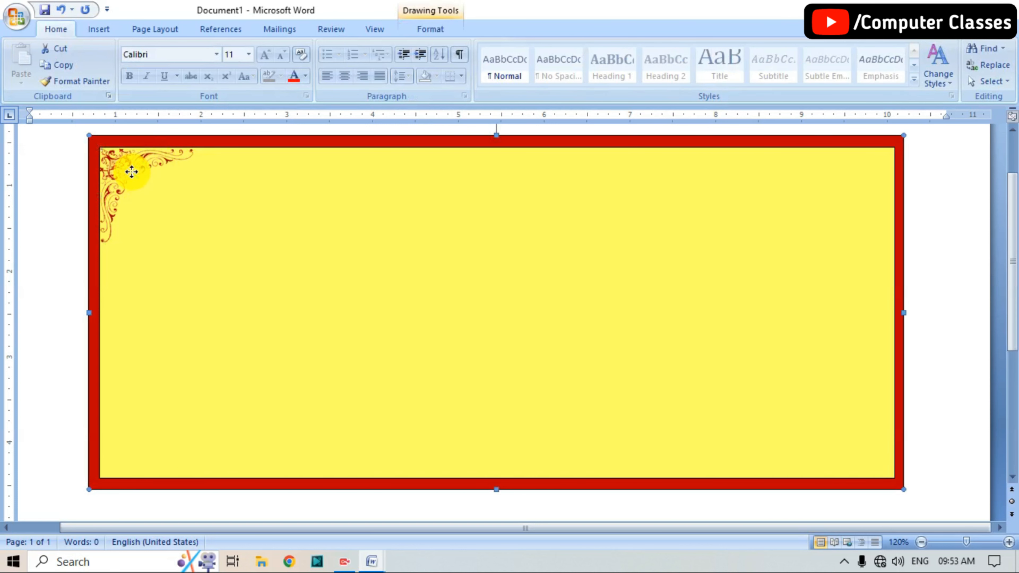
Duplicate the corner ornament, rotate the copy 90° right and fit it into the yellow area's upper-right corner.
left_click(131, 172)
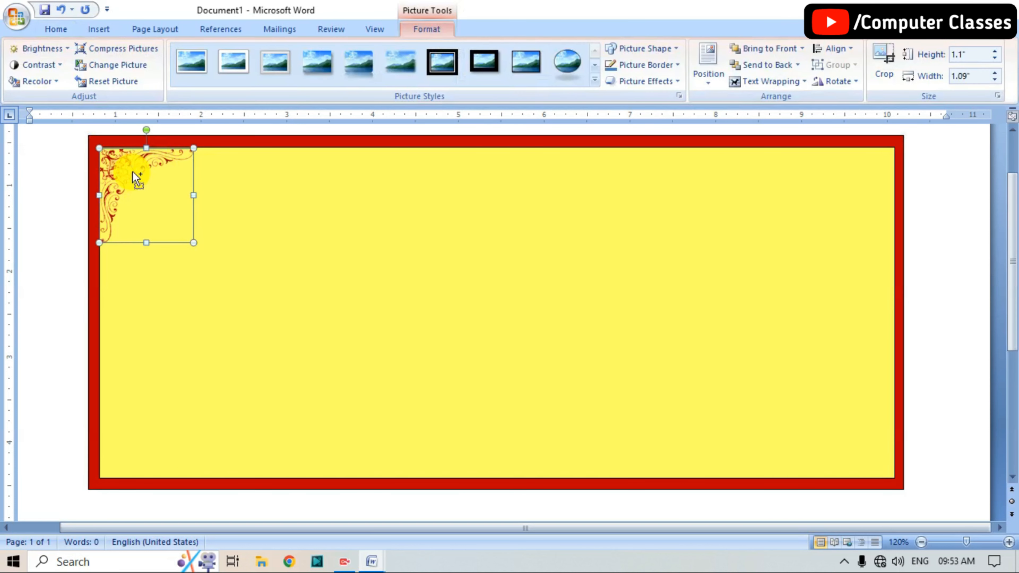
left_click_drag(132, 172, 742, 221)
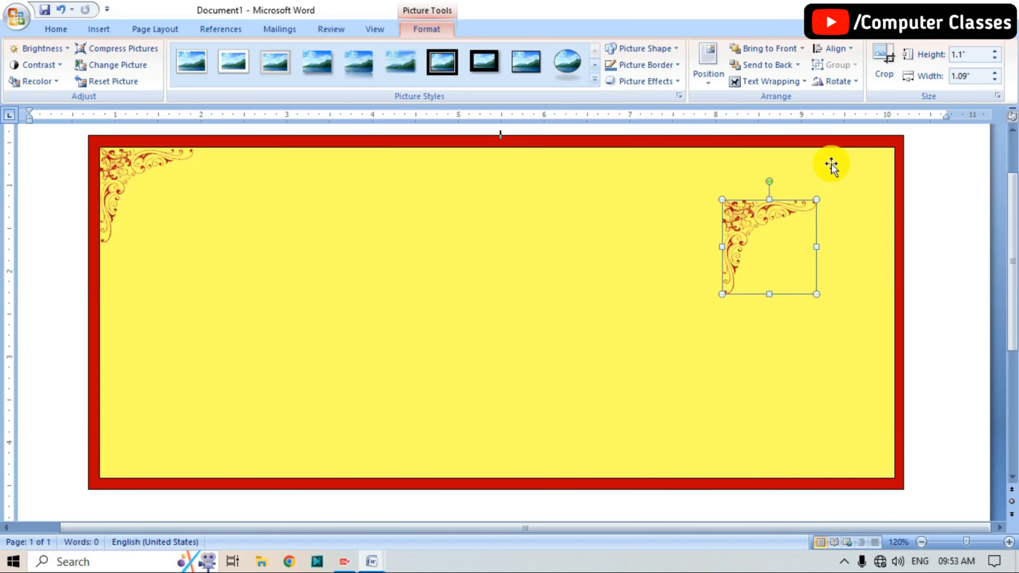
left_click(835, 81)
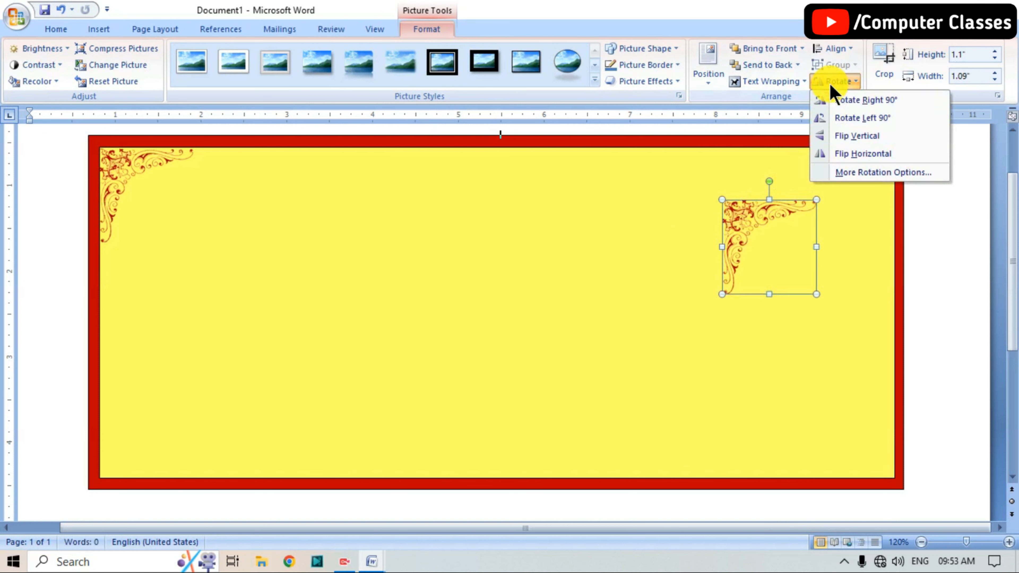
left_click(848, 102)
left_click_drag(774, 223, 851, 177)
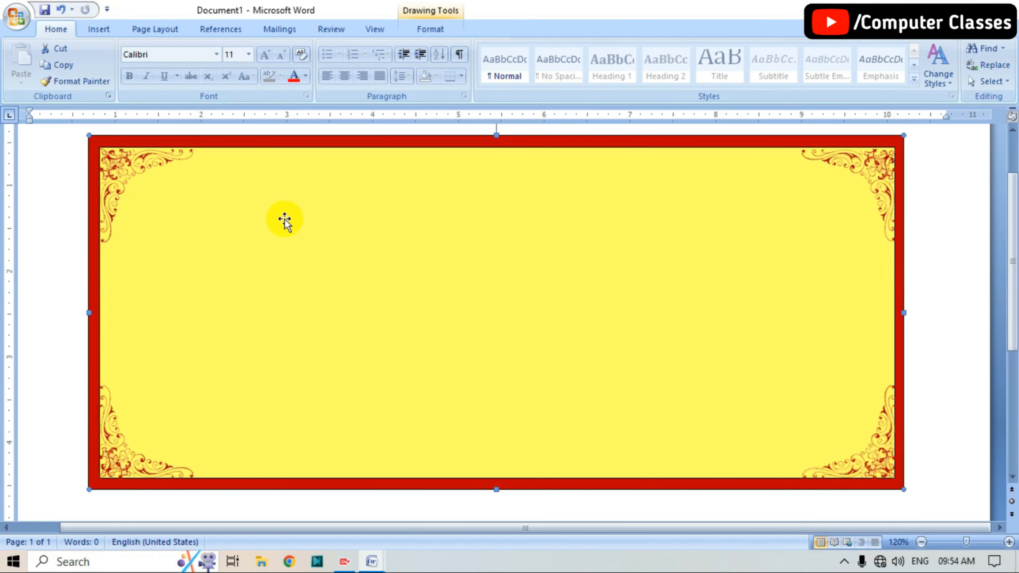
Insert the Ganesha mandala picture from the Downloads folder.
left_click(97, 30)
left_click(168, 73)
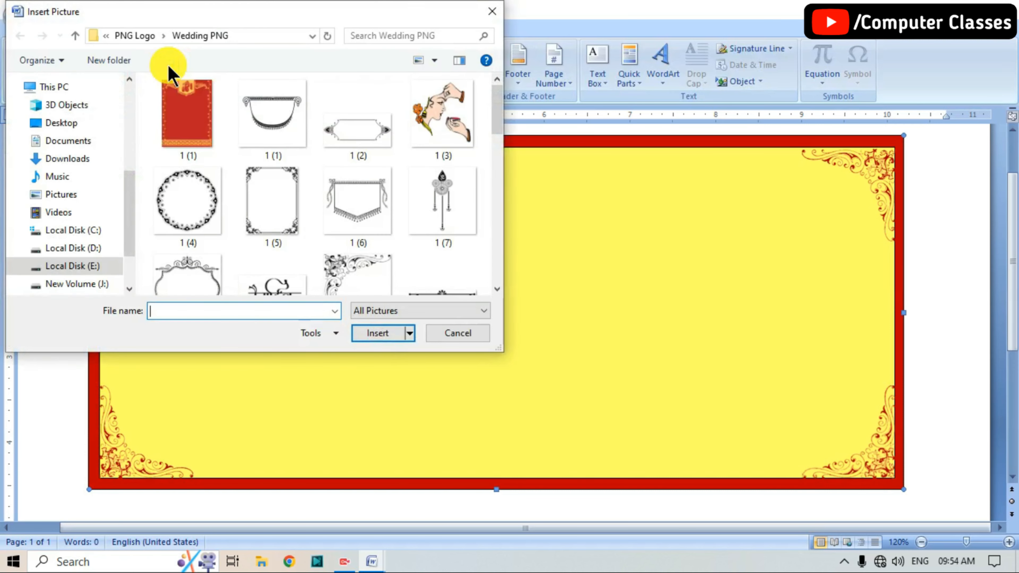
left_click_drag(497, 123, 484, 257)
scroll(466, 262, "up", 5)
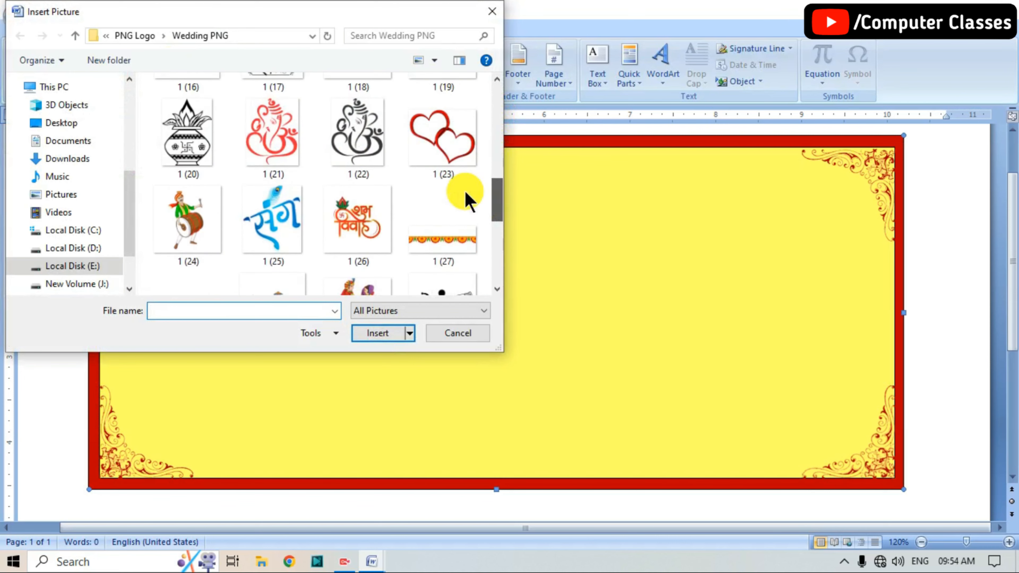
left_click(75, 159)
left_click(185, 136)
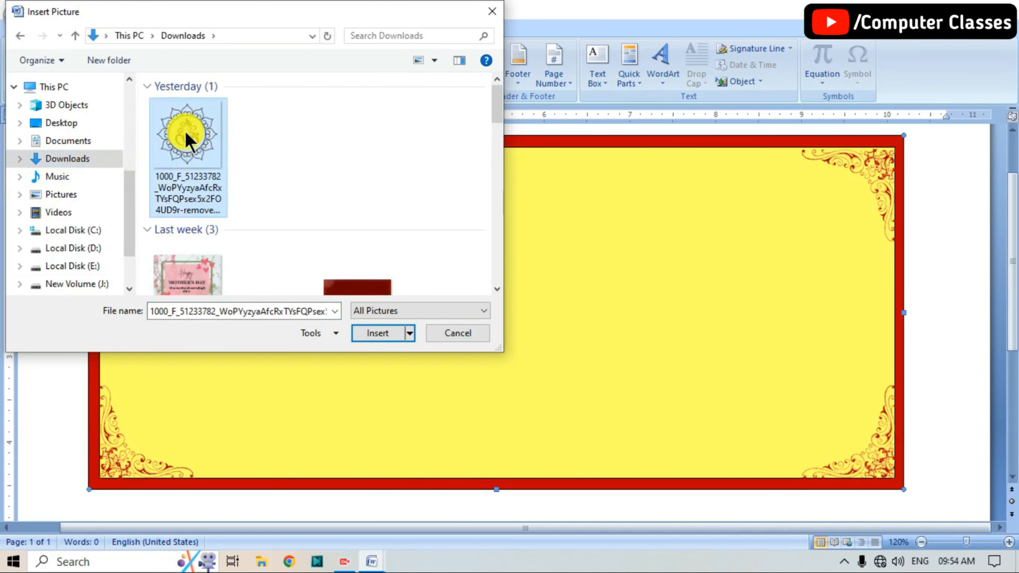
left_click(370, 336)
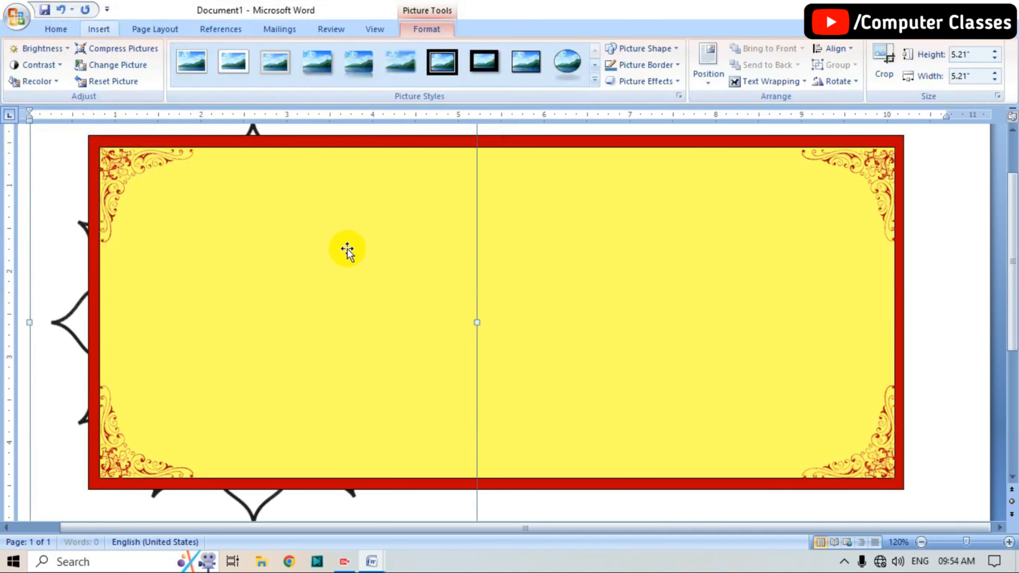
Set the Ganesha picture's text wrapping to In Front of Text, shrink it to about 4.11" square and move it fully over the yellow area.
left_click(798, 81)
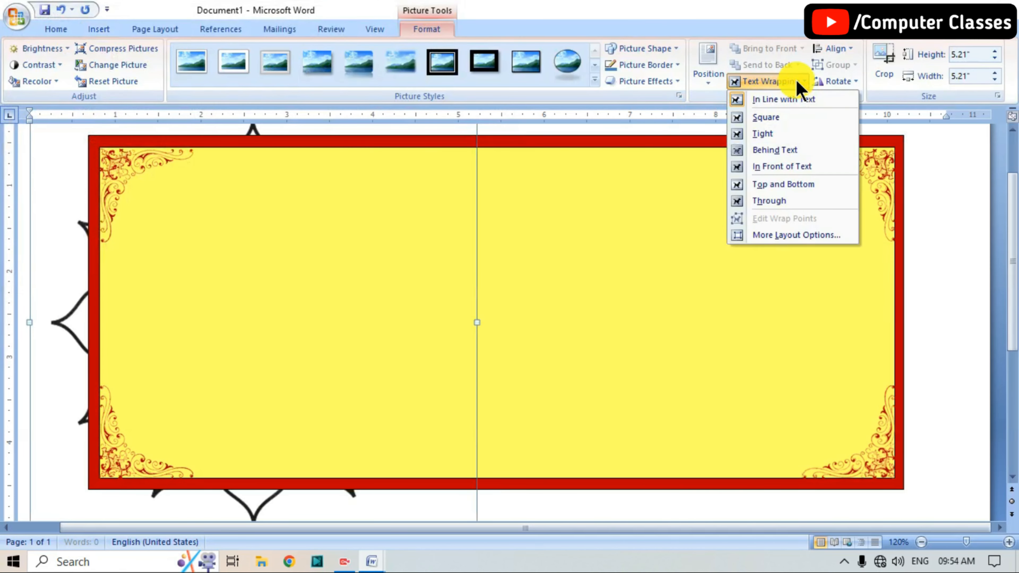
left_click(792, 168)
scroll(467, 368, "down", 4)
left_click_drag(476, 417, 383, 325)
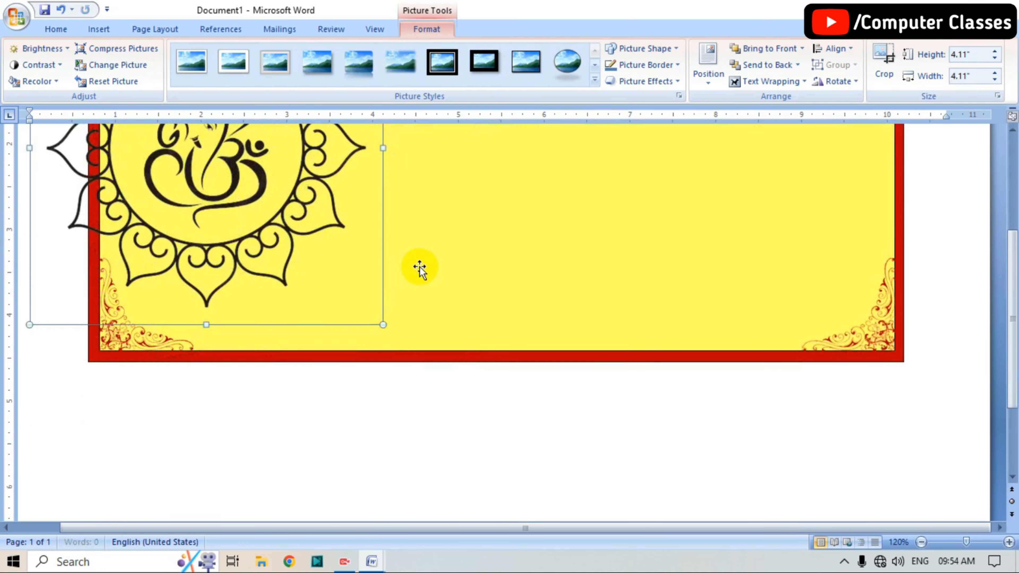
scroll(419, 266, "up", 4)
left_click_drag(282, 252, 436, 290)
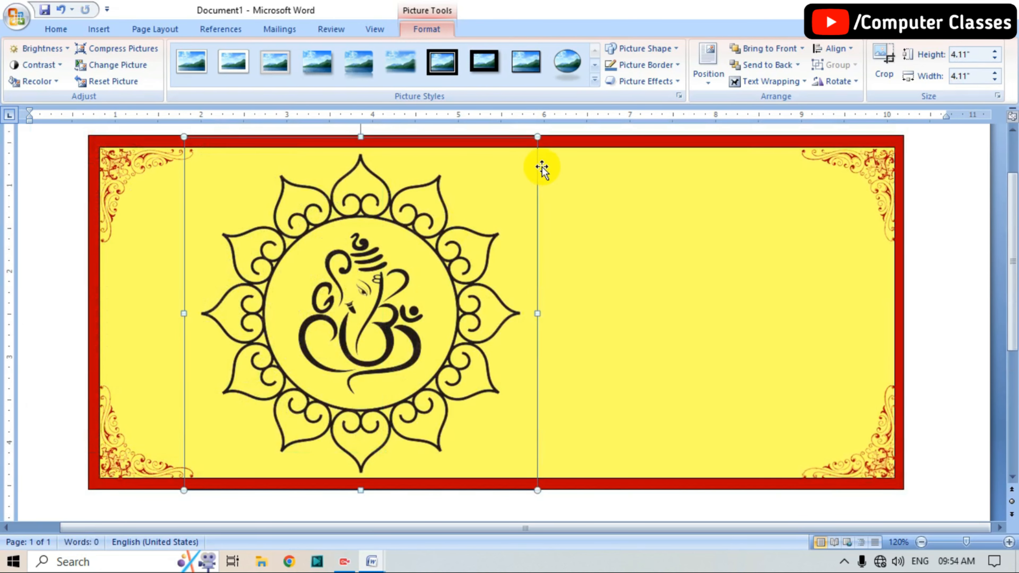
Reduce the Ganesha picture to about 1.9" square and place it in the upper-left part of the yellow area.
left_click(371, 301)
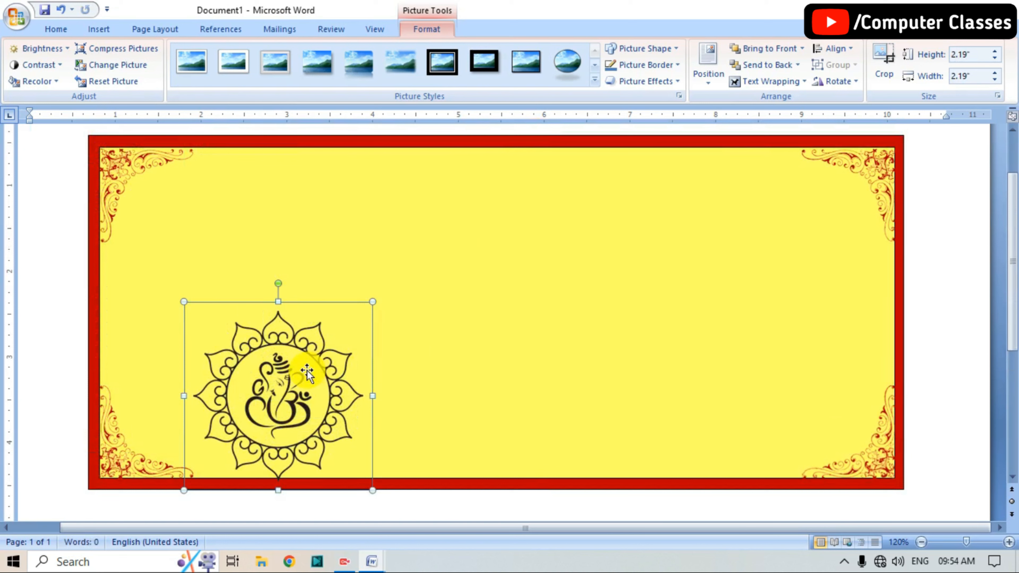
left_click_drag(307, 364, 321, 215)
left_click_drag(386, 341, 363, 314)
left_click_drag(292, 250, 300, 259)
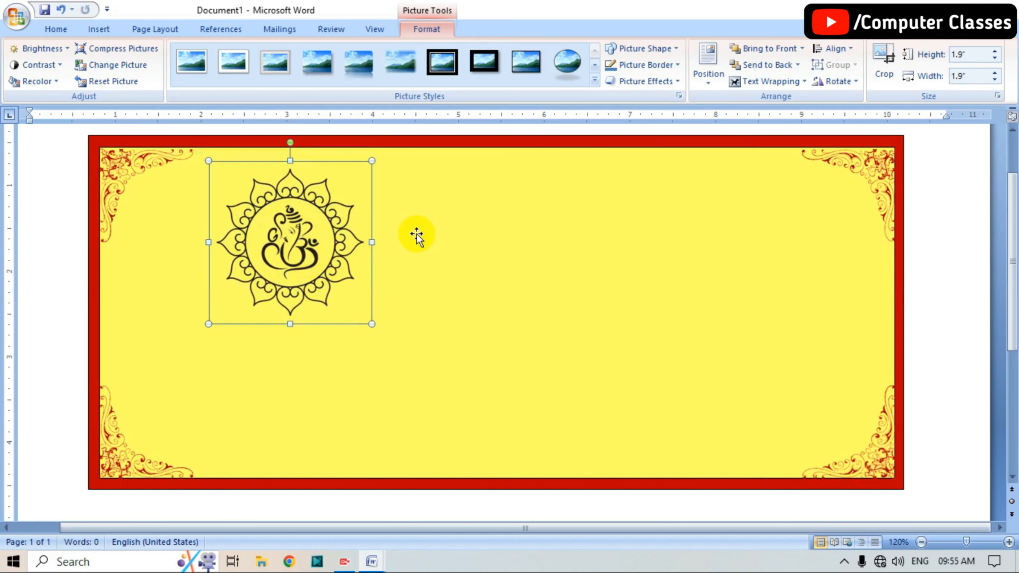
Recolor the Ganesha picture with the dark red variation at +40% contrast and shift it slightly up and to the left.
left_click(56, 82)
left_click(91, 217)
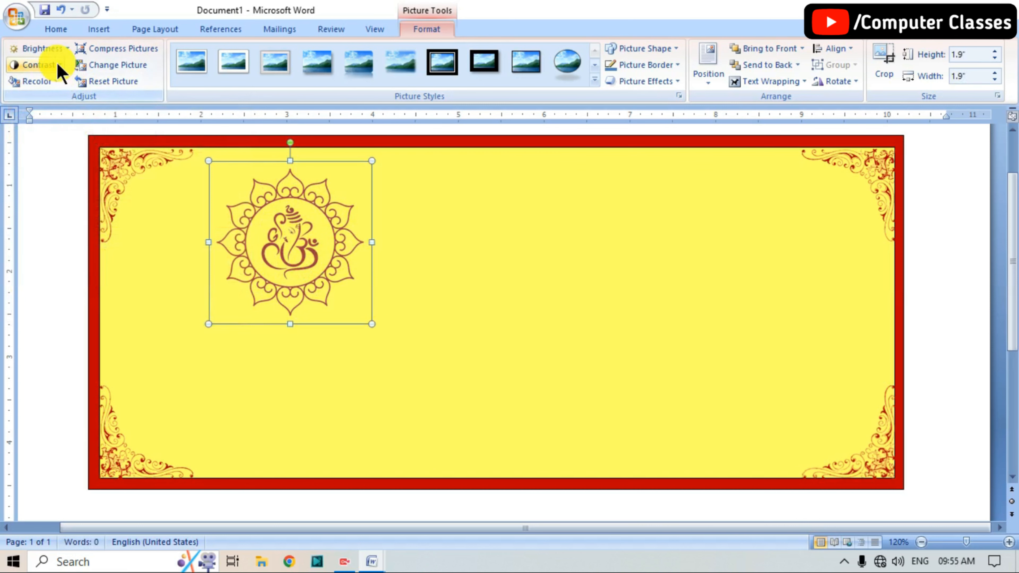
left_click(57, 67)
left_click(73, 100)
left_click(468, 260)
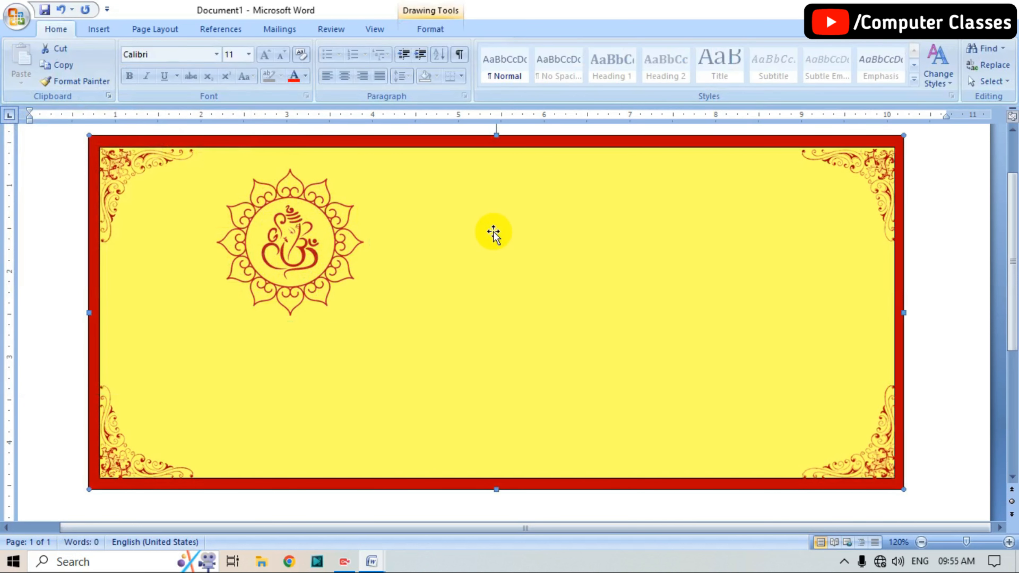
left_click_drag(290, 245, 277, 236)
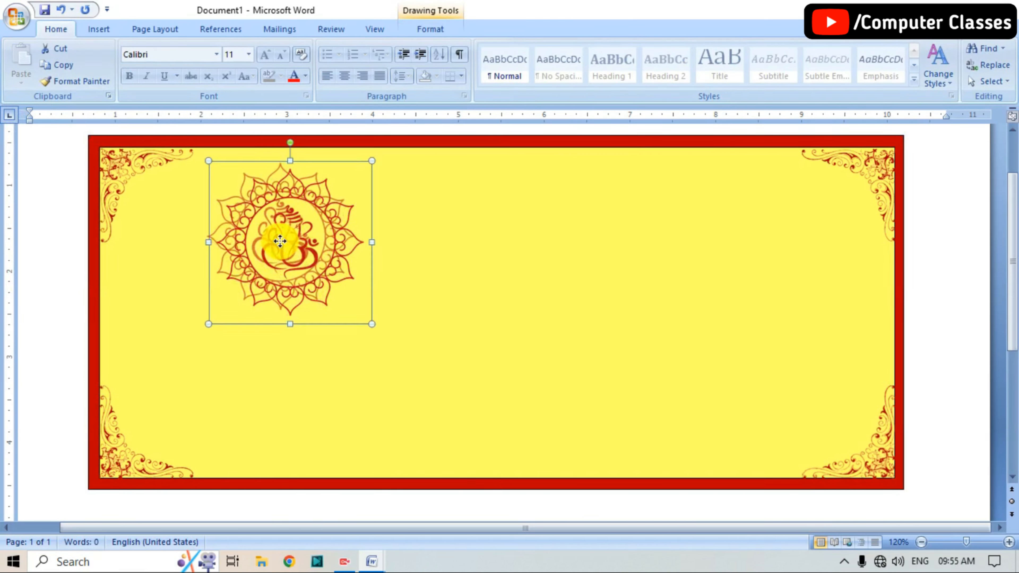
left_click(481, 243)
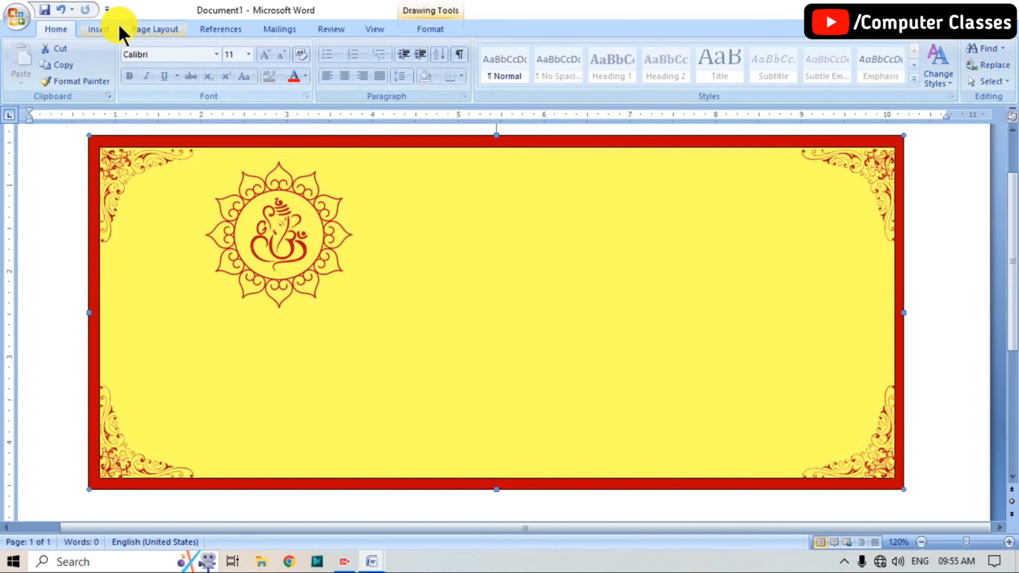
Draw a text box about 1.61" wide and 0.64" high on the yellow area, just to the right of the Ganesha emblem.
left_click(113, 31)
left_click(227, 78)
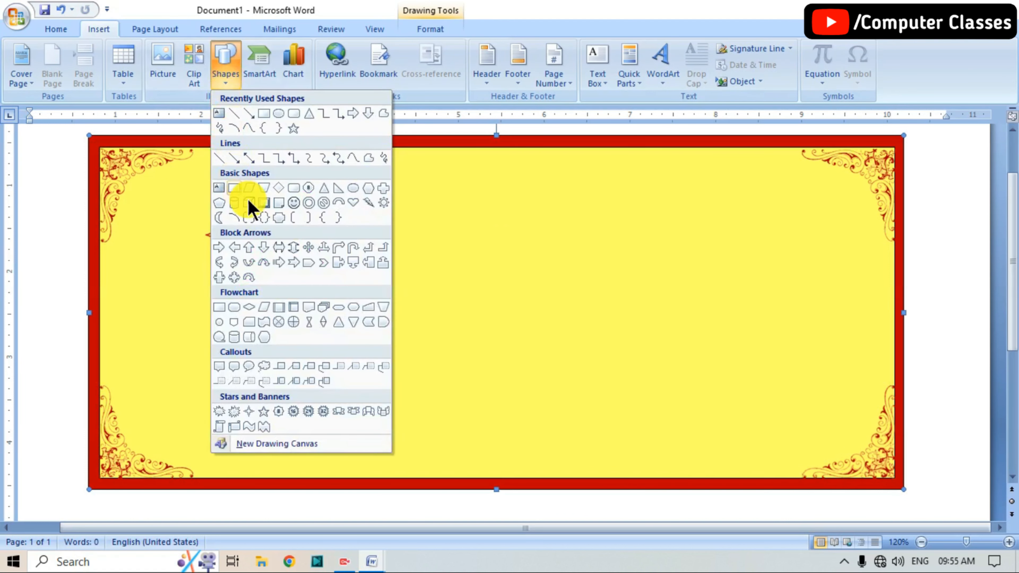
left_click(220, 189)
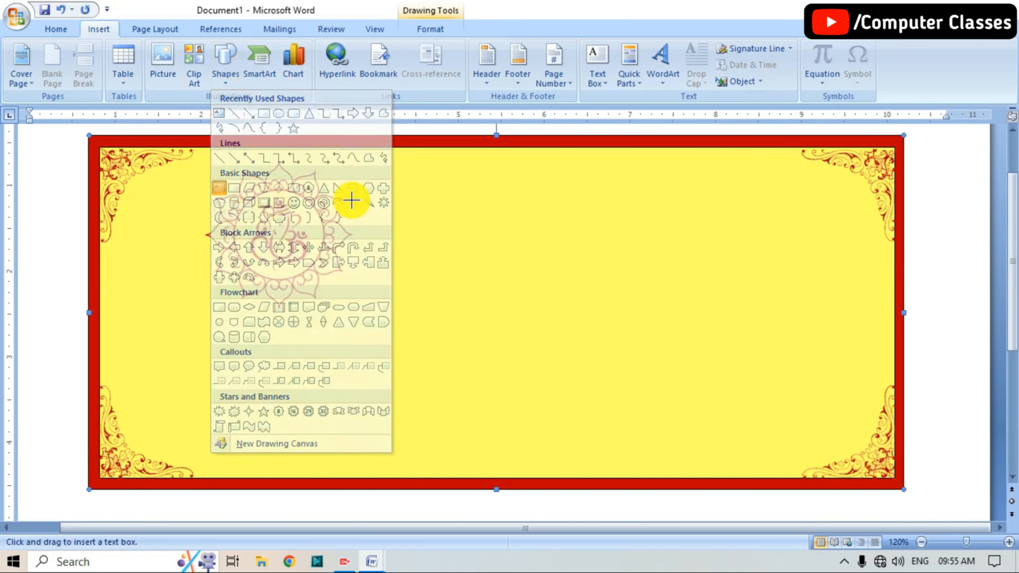
left_click_drag(377, 170, 516, 226)
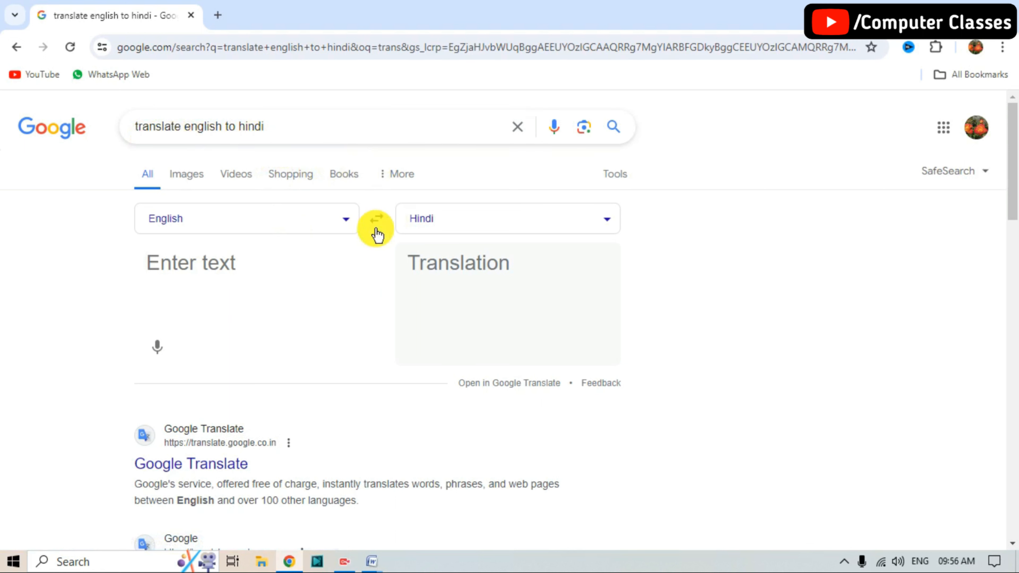
Switch to Chrome, translate the first name for the card from English to Hindi and copy the translation.
left_click(200, 262)
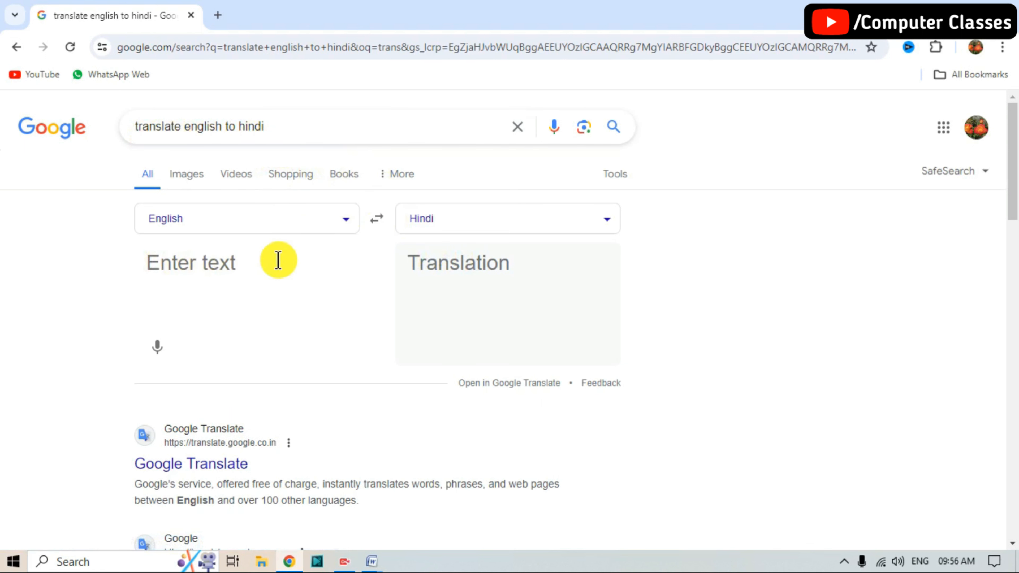
type("a")
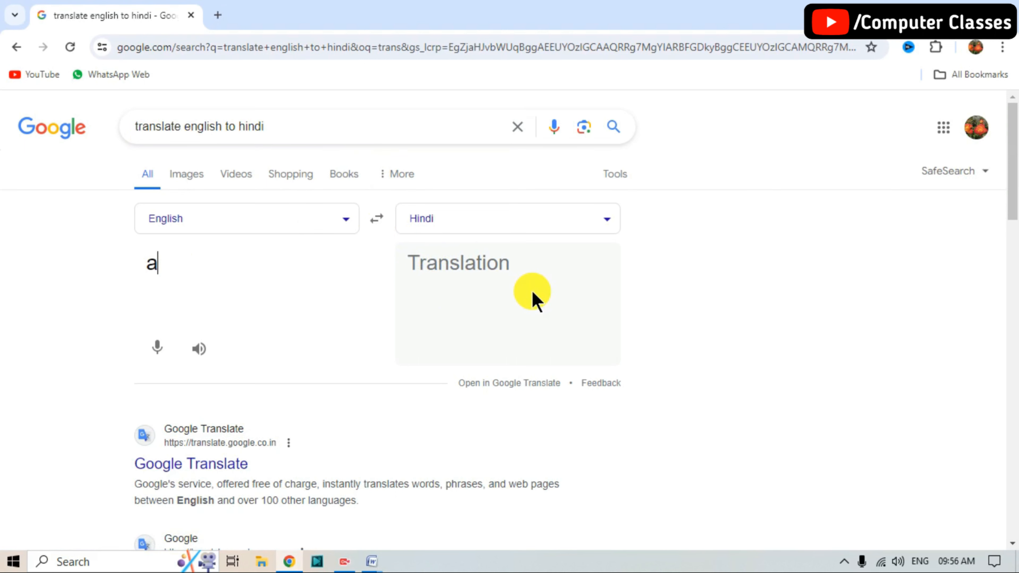
type("rvind")
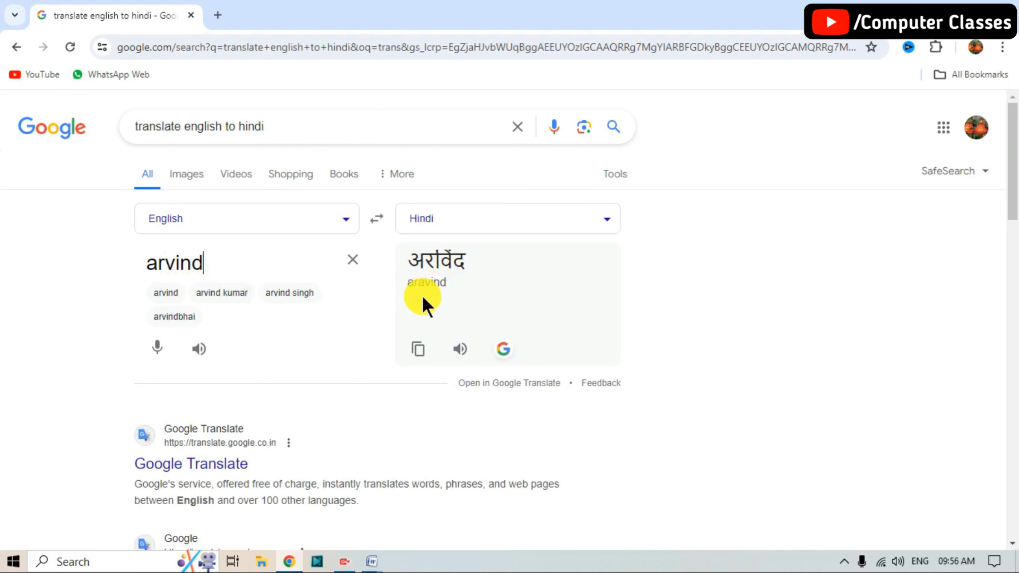
left_click(419, 351)
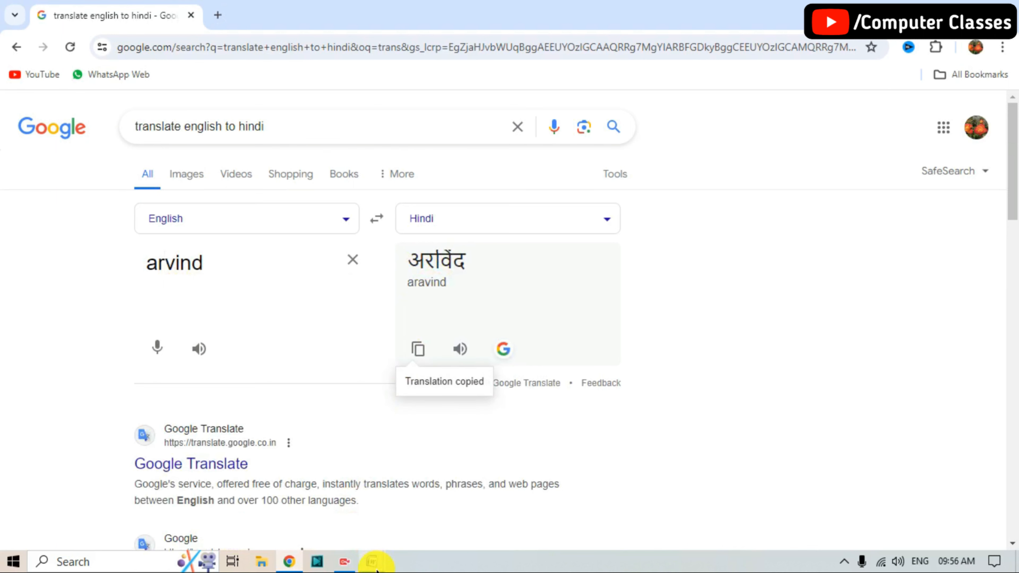
Return to the Word document and paste the copied Hindi name into the empty text box.
mouse_move(373, 562)
left_click(443, 520)
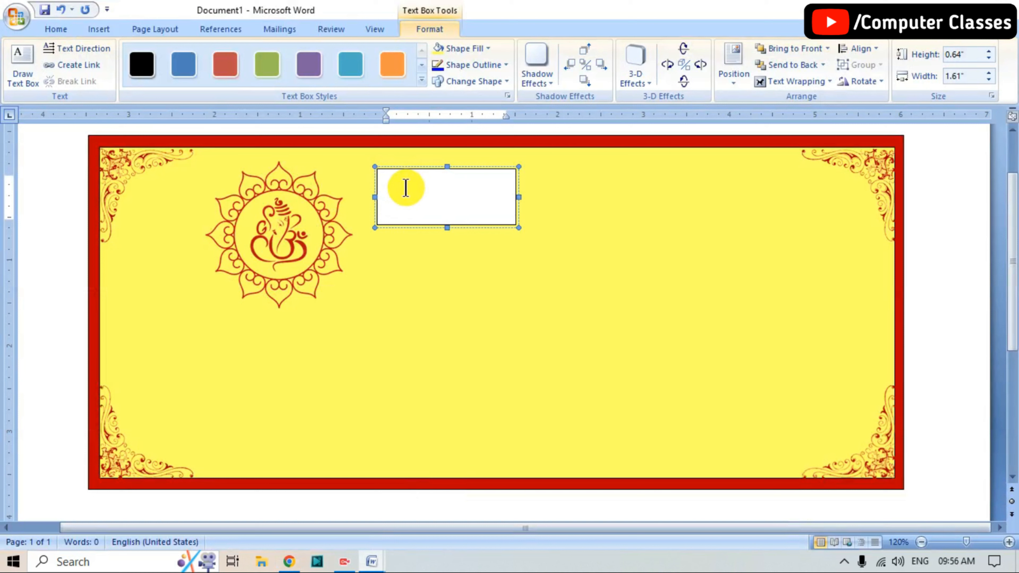
left_click(402, 209)
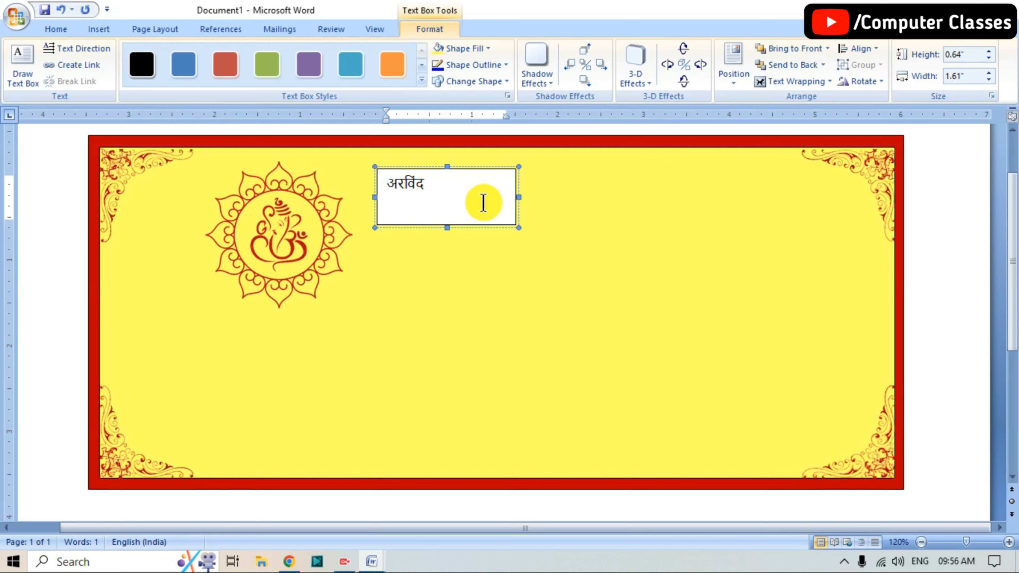
Center the Hindi name in its text box, make it bold and set its font to Arial Unicode MS.
double_click(436, 182)
left_click(56, 29)
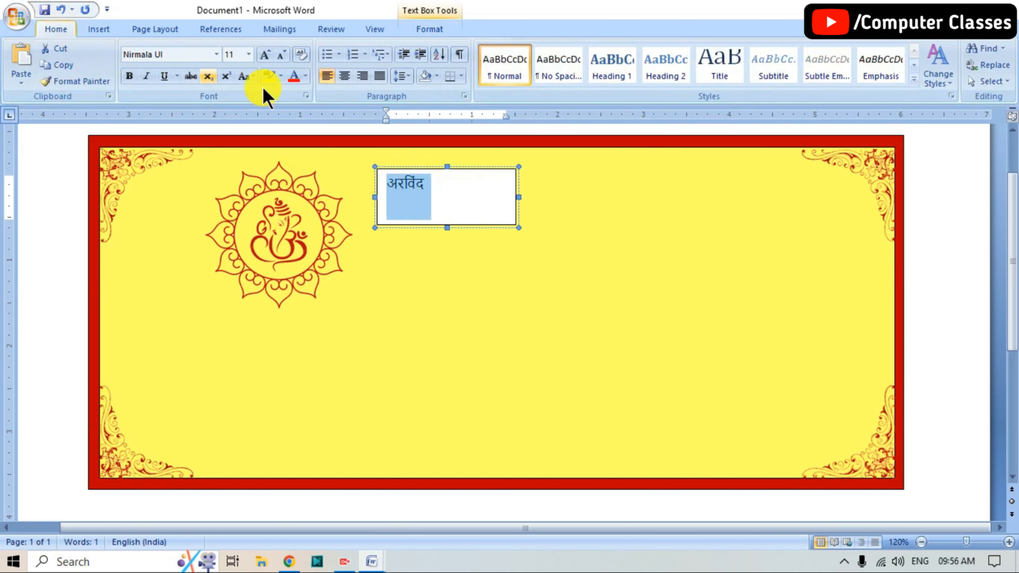
left_click(345, 75)
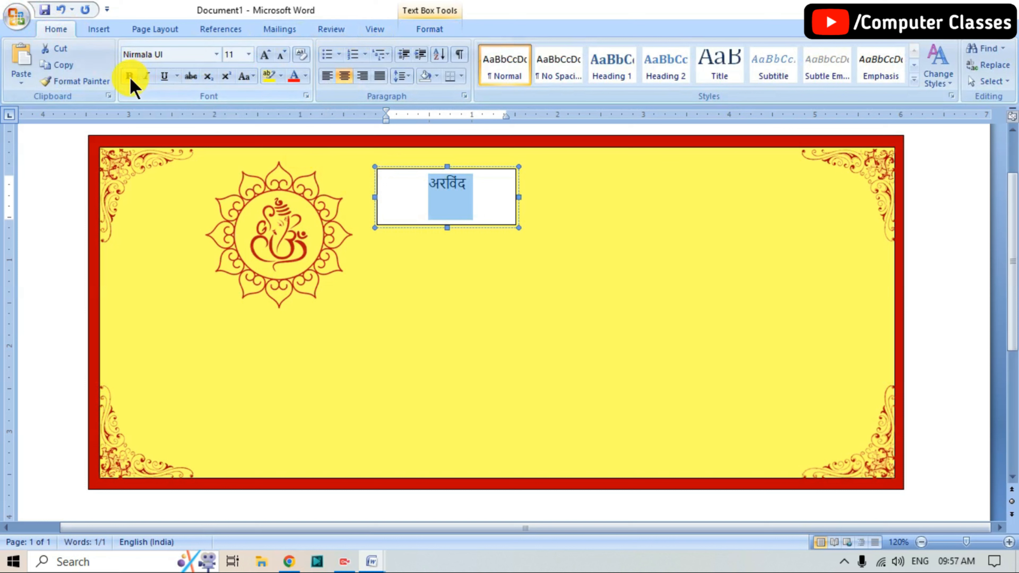
left_click(217, 54)
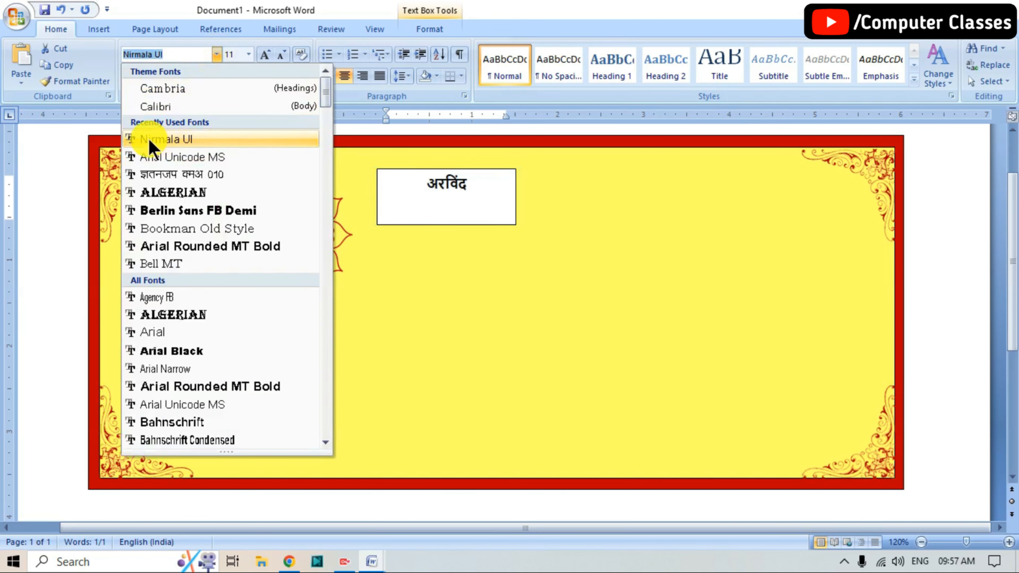
left_click(165, 158)
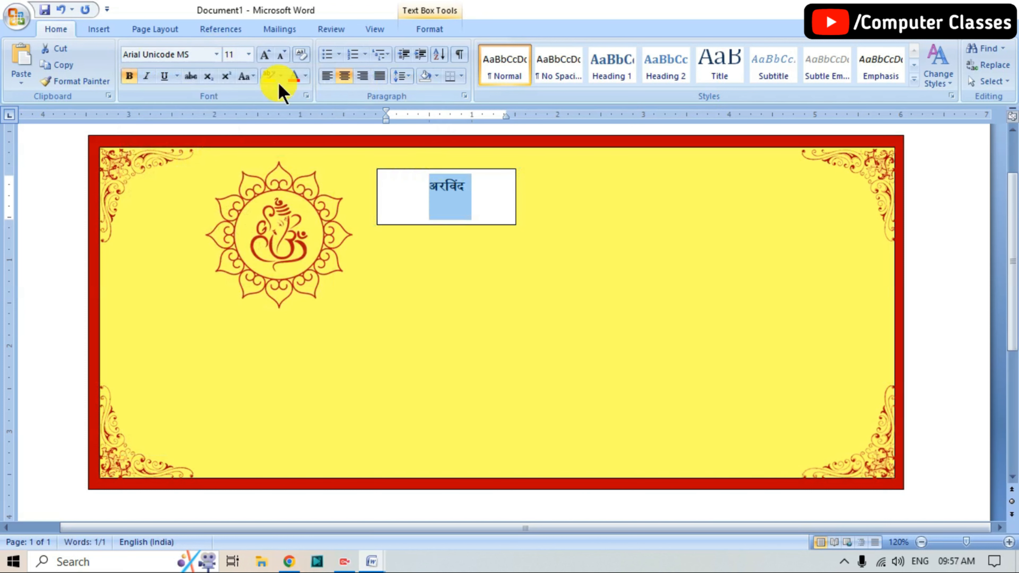
Enlarge the Hindi name to 22 pt and color it the darkest theme red.
left_click(263, 55)
left_click(263, 55)
left_click(263, 56)
left_click(263, 56)
left_click(262, 55)
left_click(263, 55)
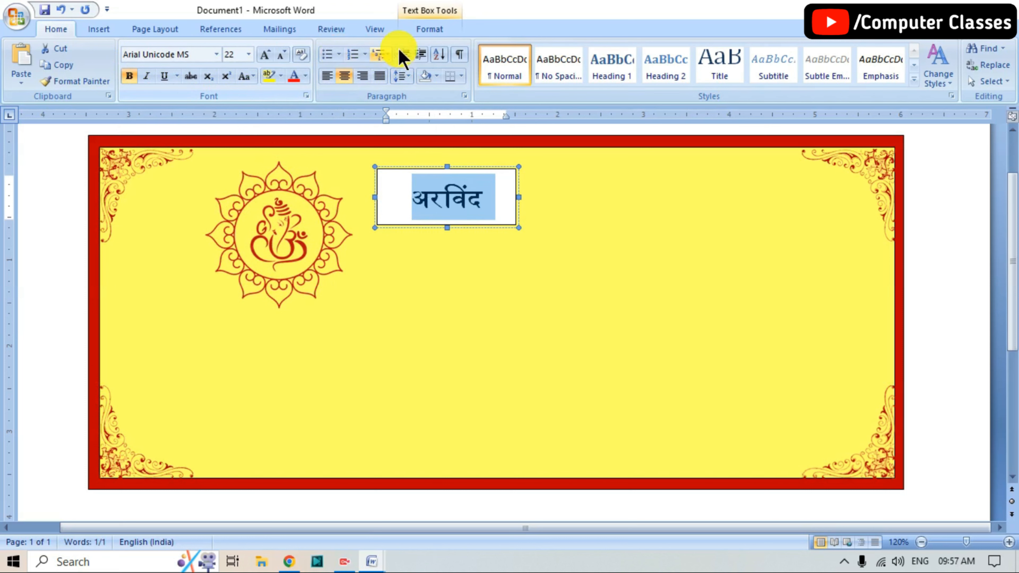
left_click(306, 76)
left_click(357, 175)
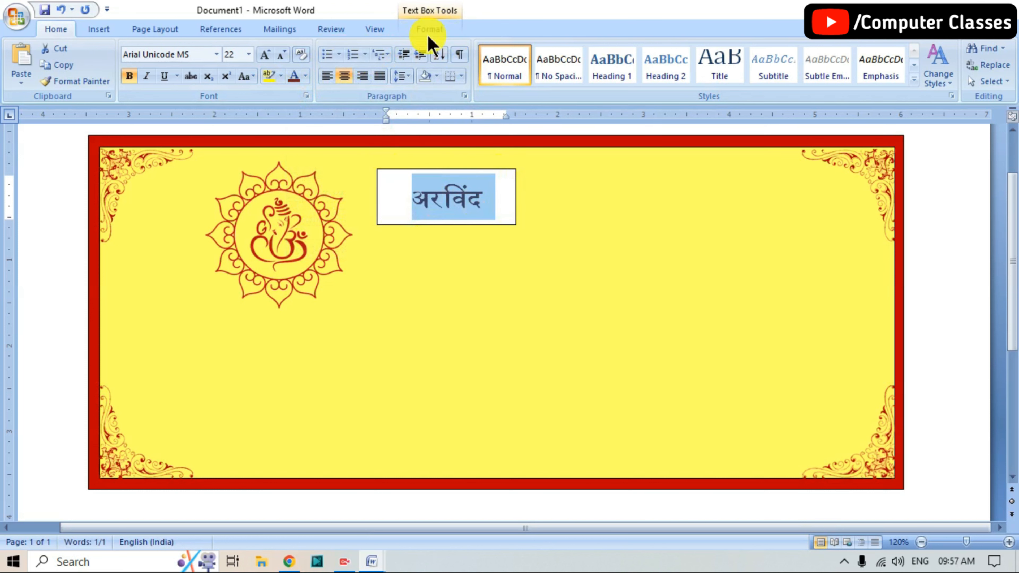
Remove the fill and outline from the name's text box.
left_click(377, 177)
left_click(378, 171)
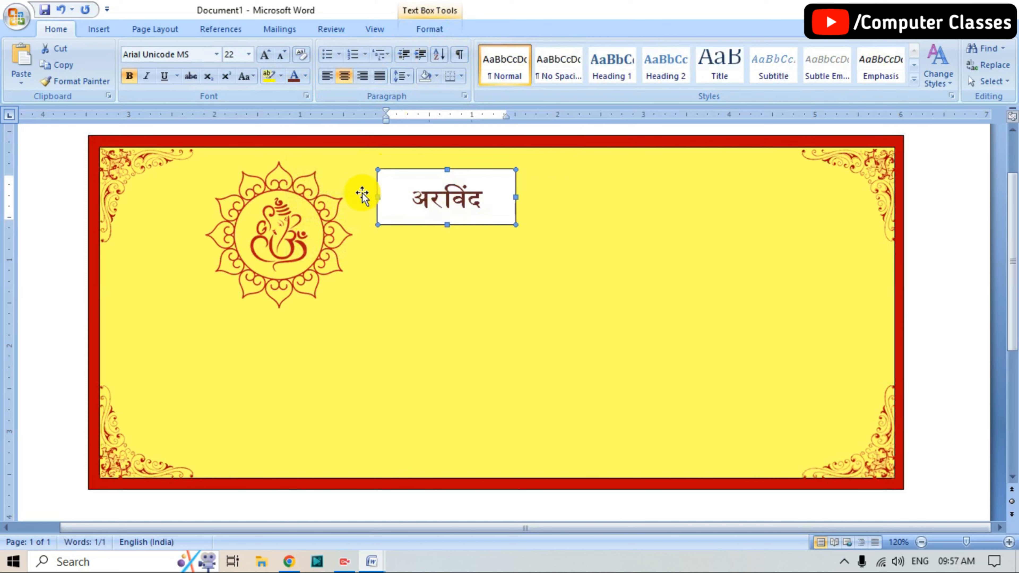
left_click(429, 29)
left_click(465, 48)
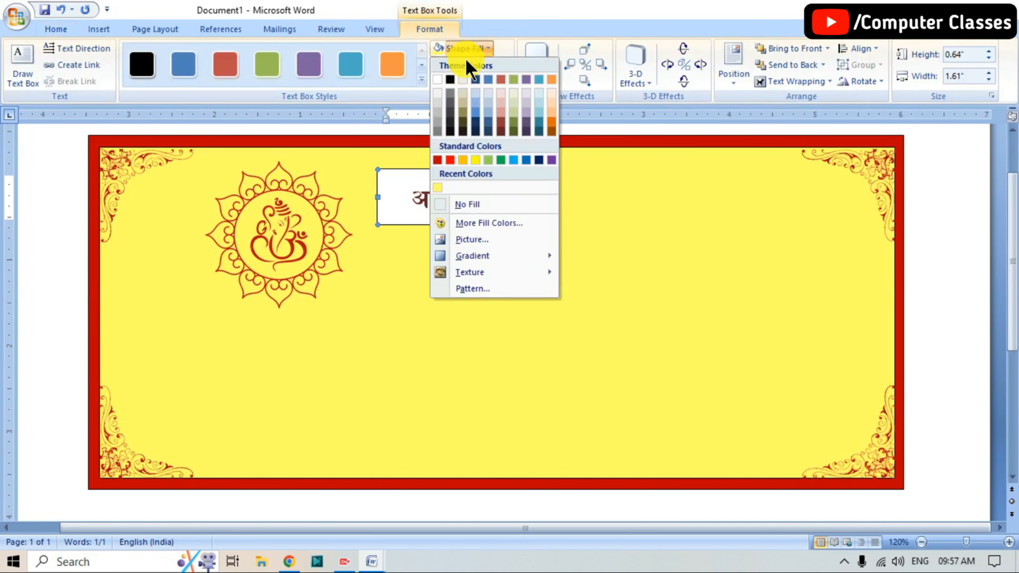
left_click(490, 205)
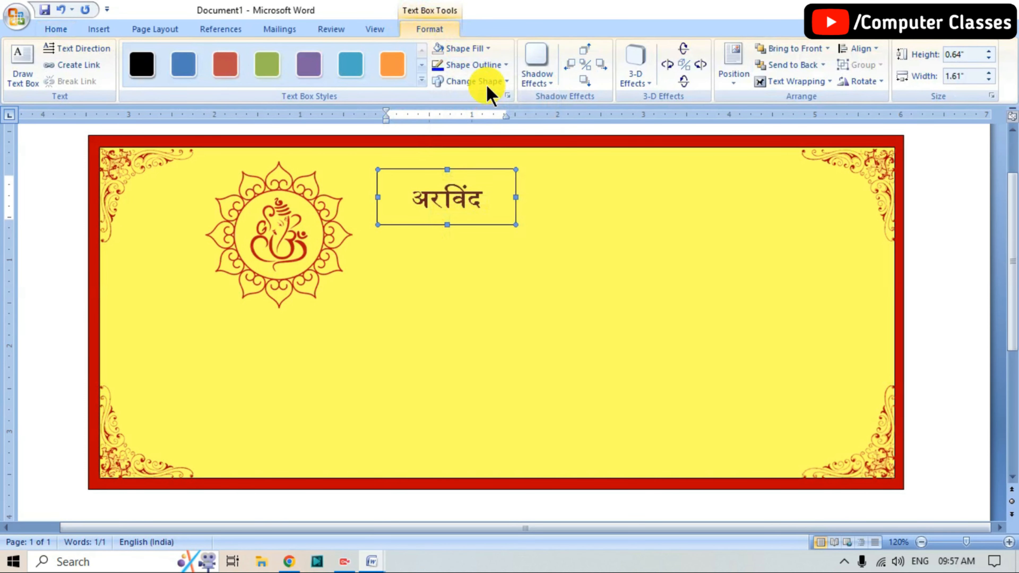
left_click(477, 64)
left_click(502, 222)
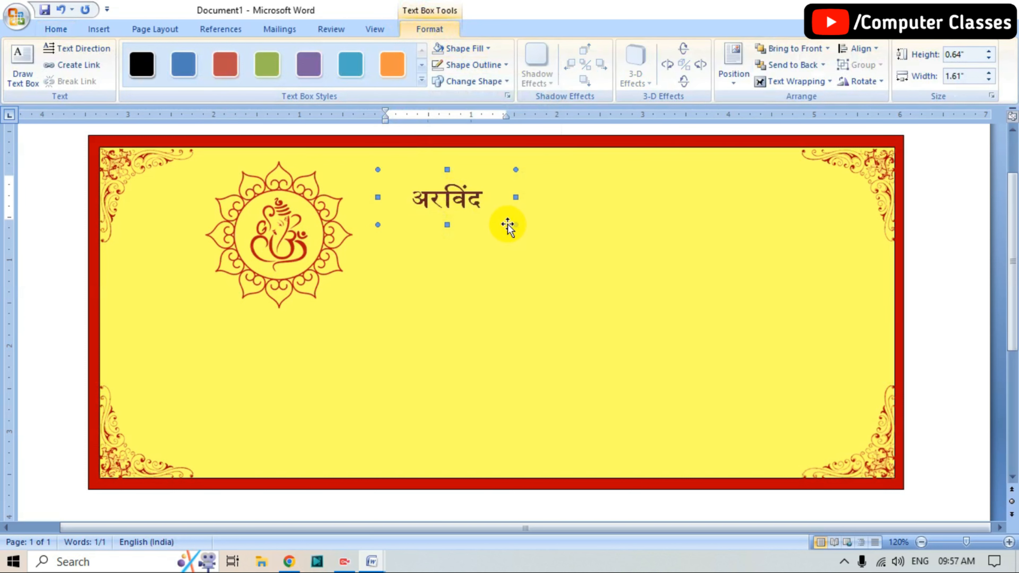
Recolor the Hindi name the second-darkest theme red and shift its text box slightly left toward the Ganesha emblem.
left_click(466, 200)
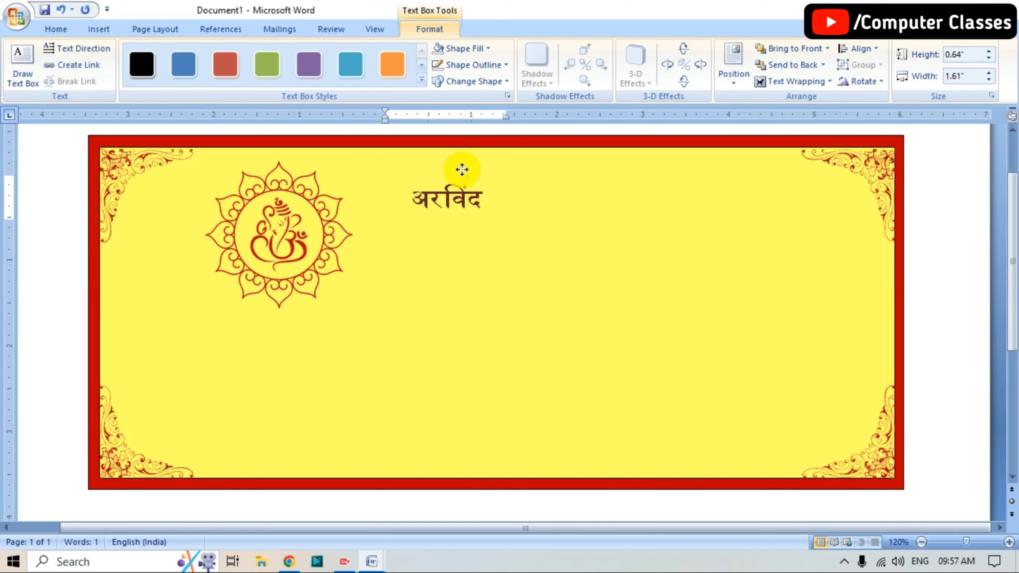
left_click(451, 168)
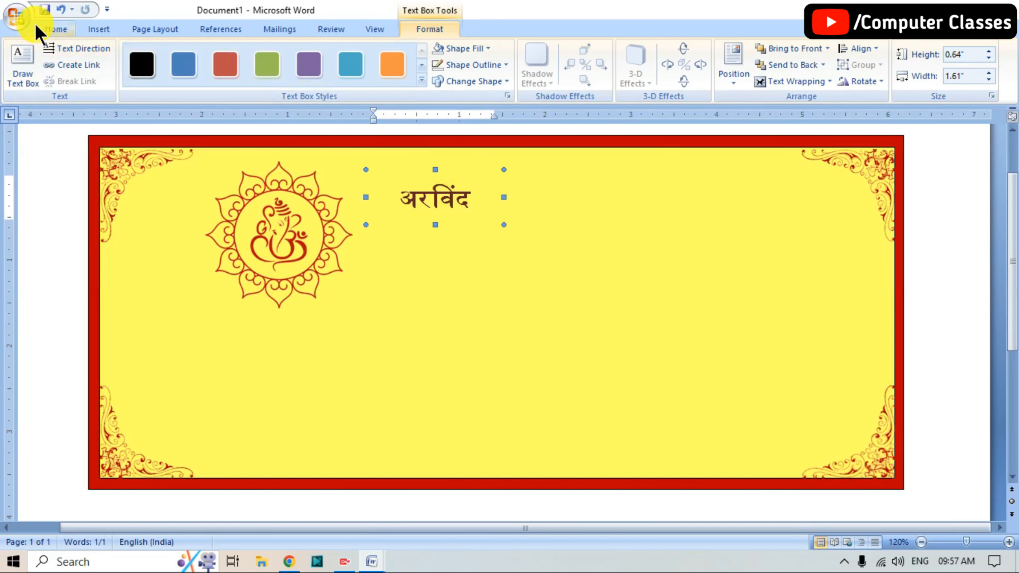
left_click(55, 29)
left_click(305, 75)
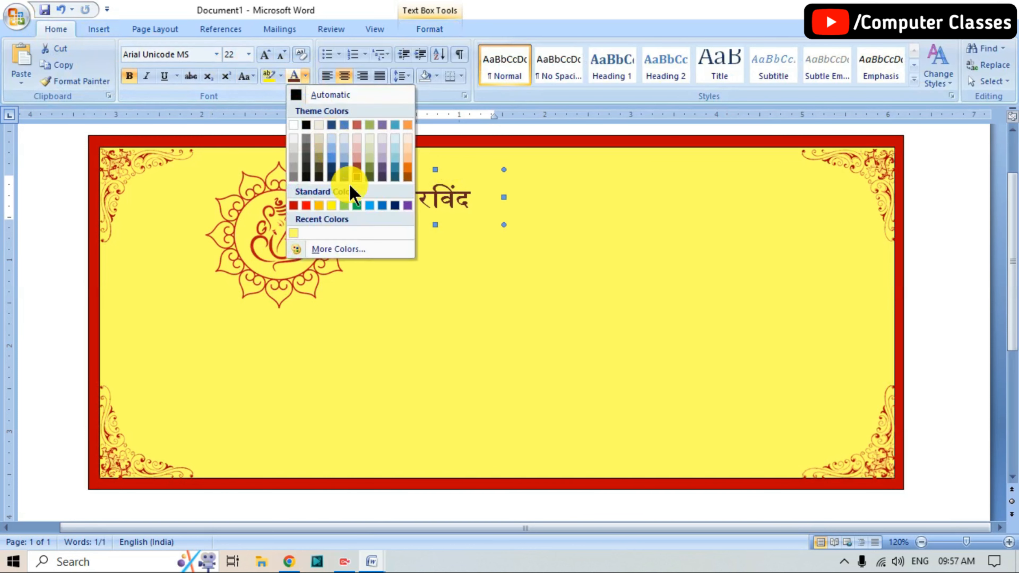
left_click(357, 168)
left_click(626, 246)
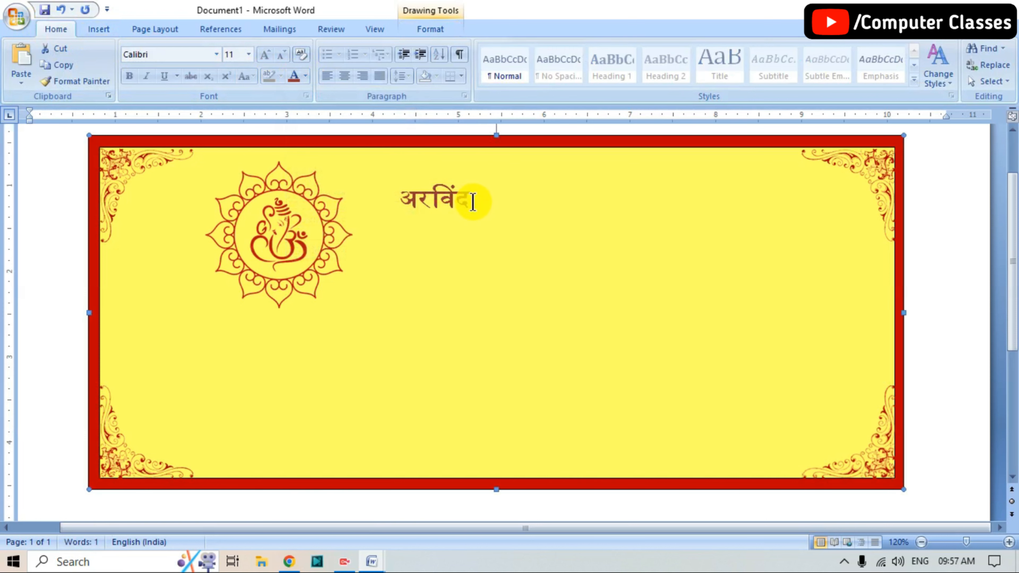
left_click(432, 202)
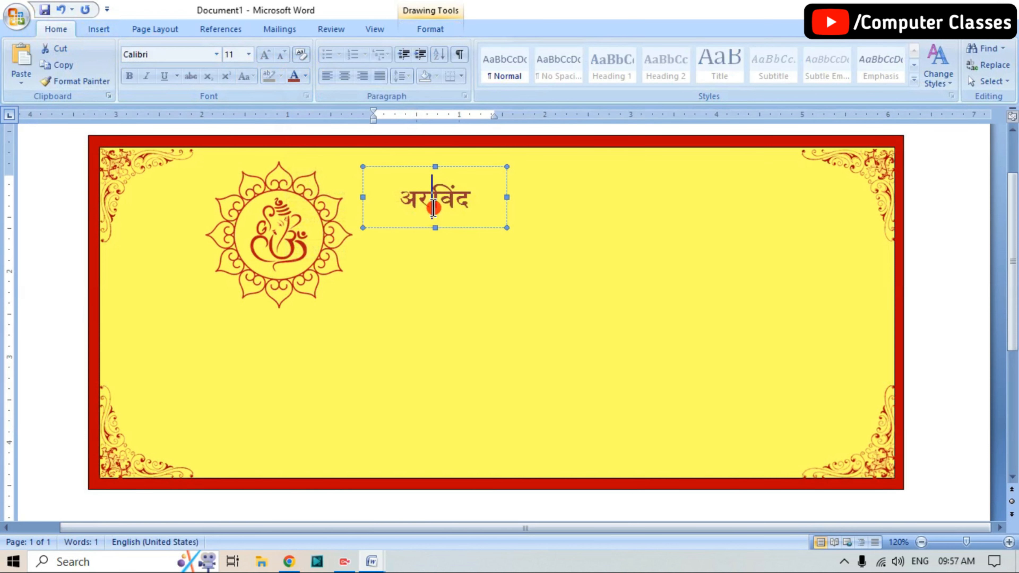
left_click(445, 167)
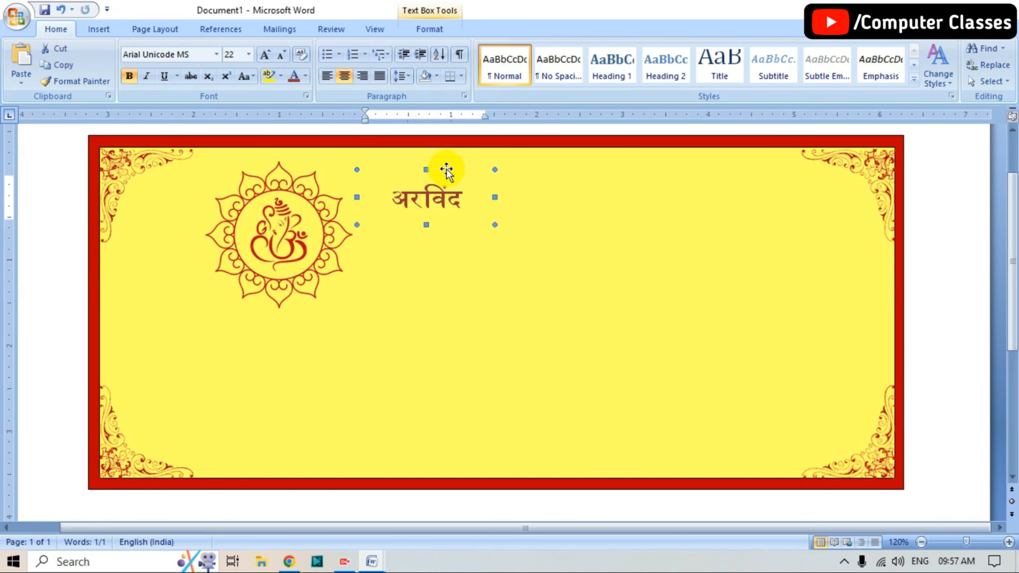
left_click(546, 244)
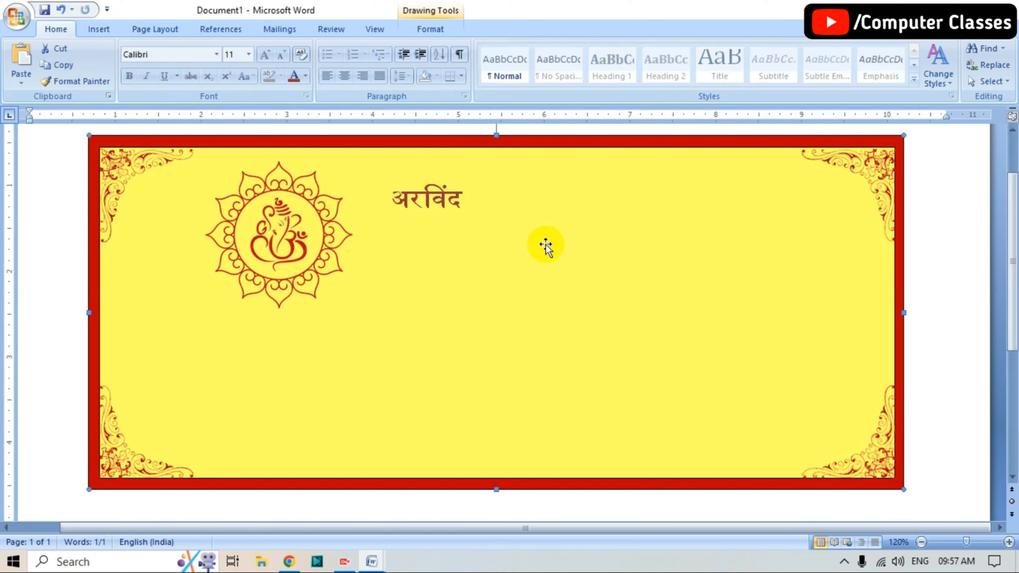
Insert the joined-hands picture 1 (13) from the Wedding PNG folder on Local Disk (E:).
left_click(97, 31)
left_click(165, 79)
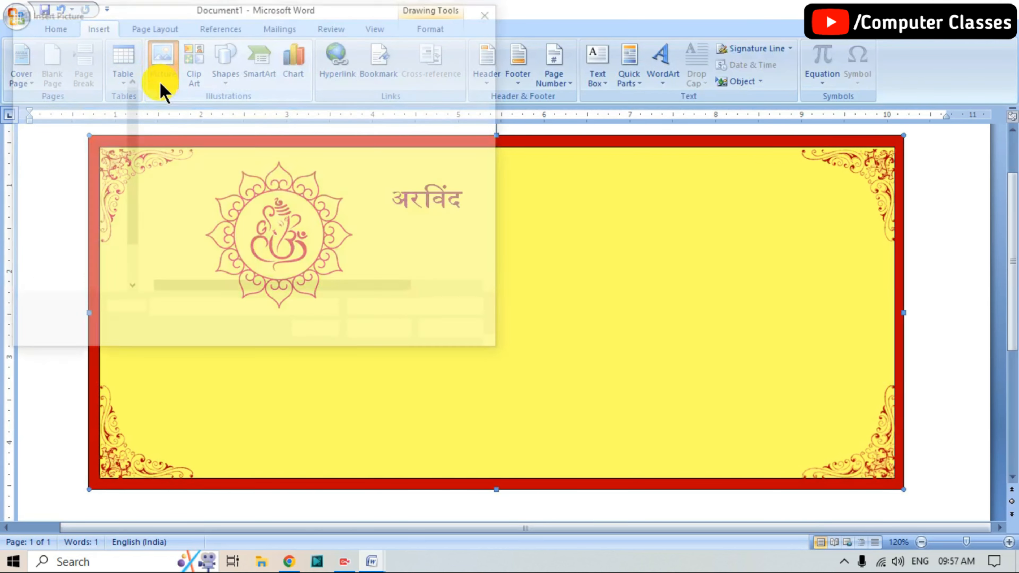
left_click(87, 266)
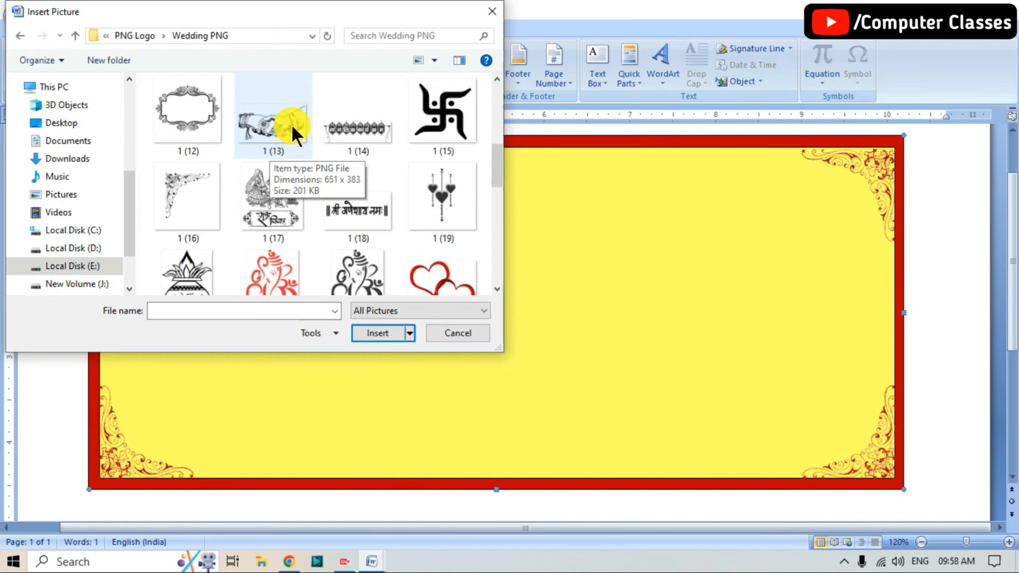
left_click(277, 128)
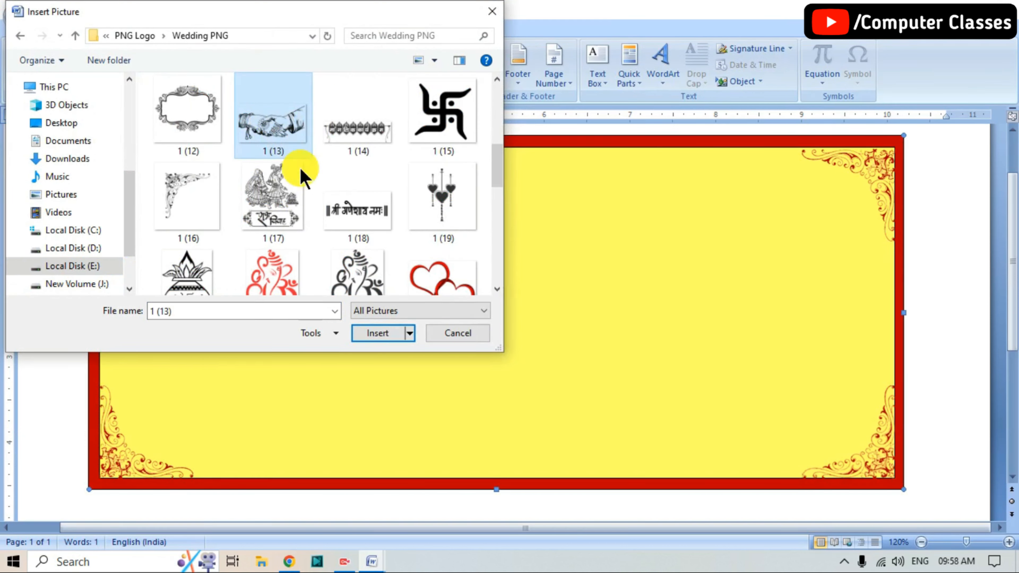
left_click(377, 333)
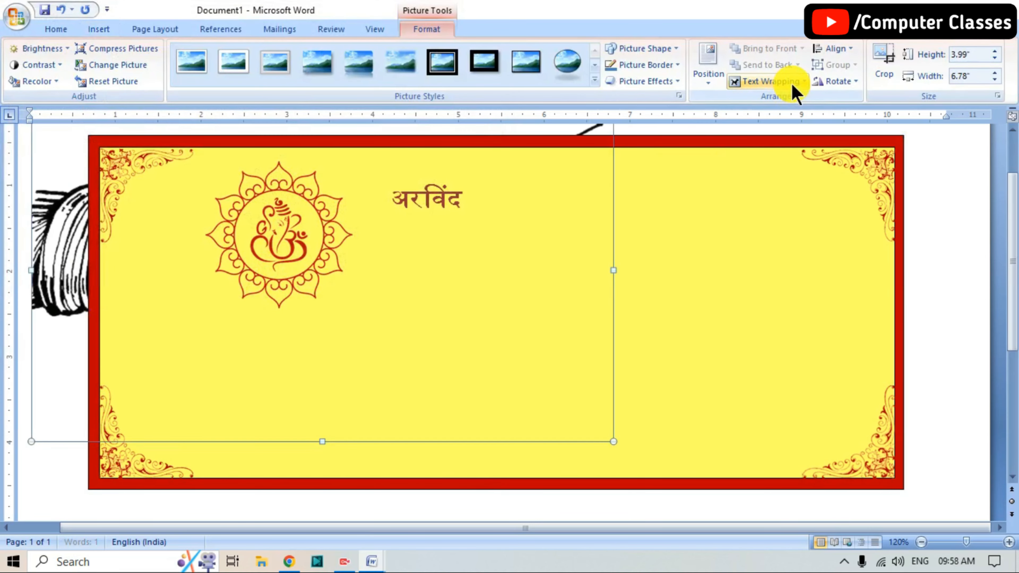
Set the joined-hands picture's text wrapping to In Front of Text and shrink it to about 1.05" by 0.62" at the name's lower right.
left_click(770, 81)
left_click(805, 166)
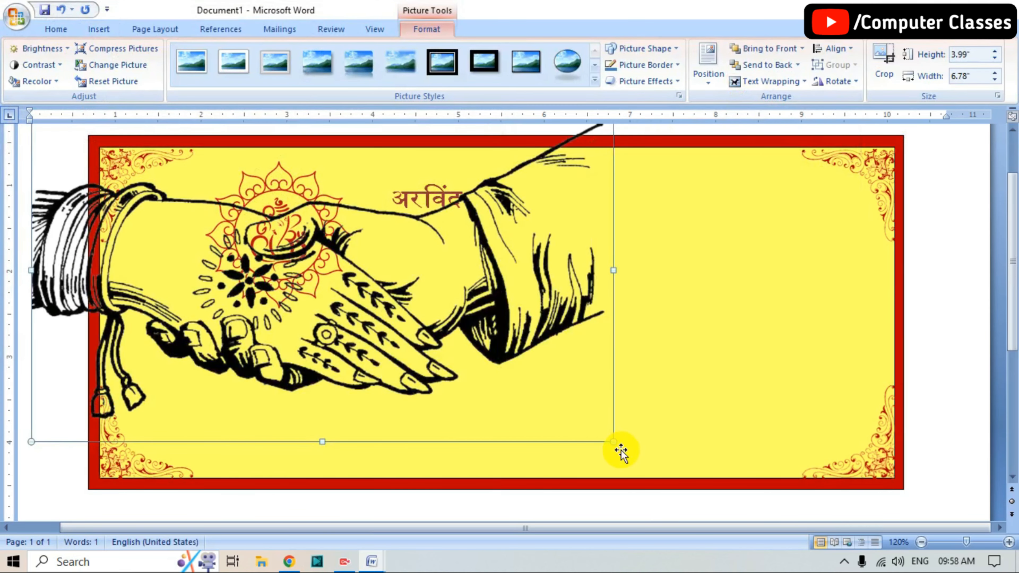
left_click_drag(448, 319, 489, 314)
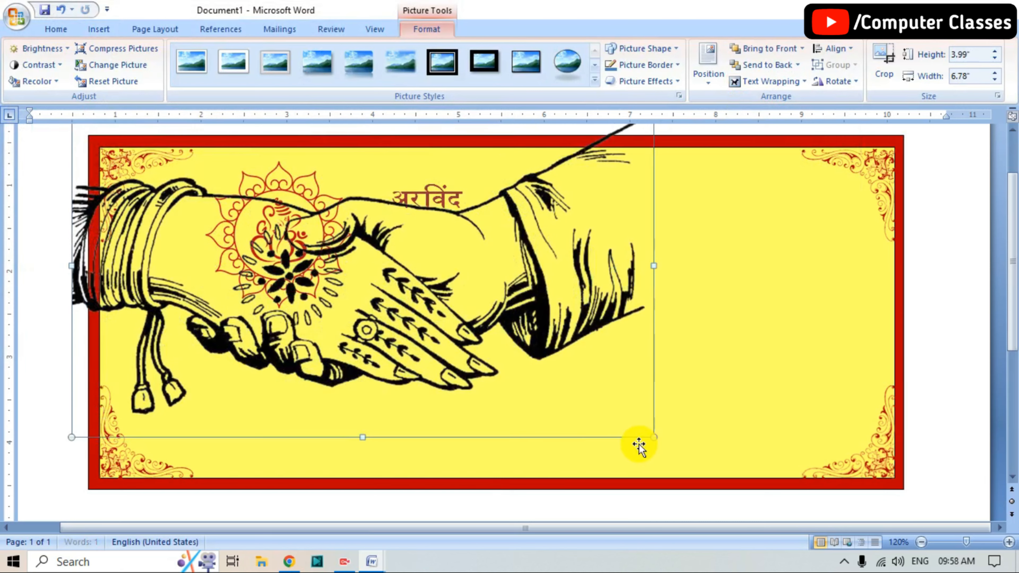
left_click_drag(645, 429, 590, 264)
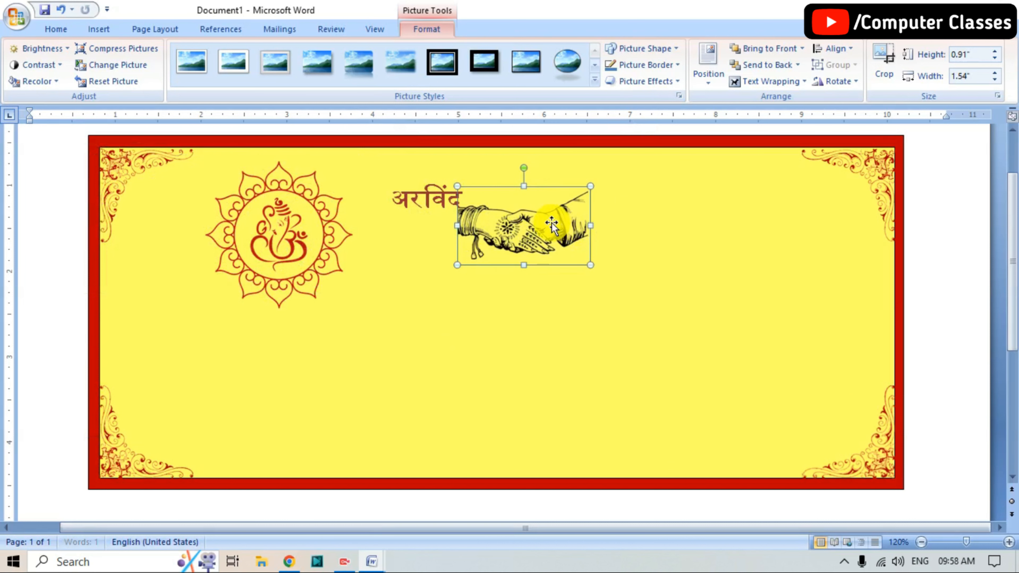
left_click_drag(547, 235, 561, 268)
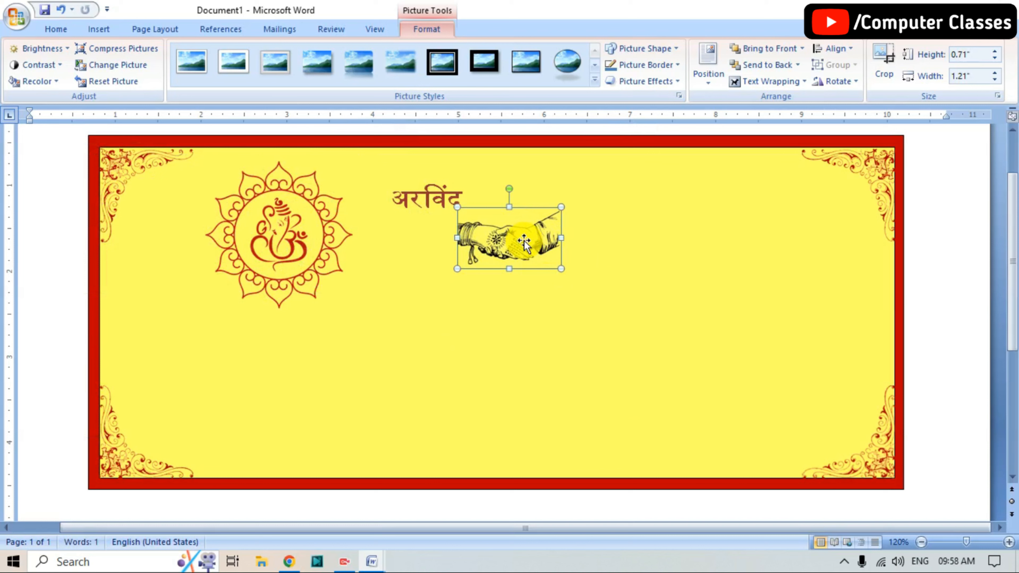
left_click_drag(561, 269, 547, 261)
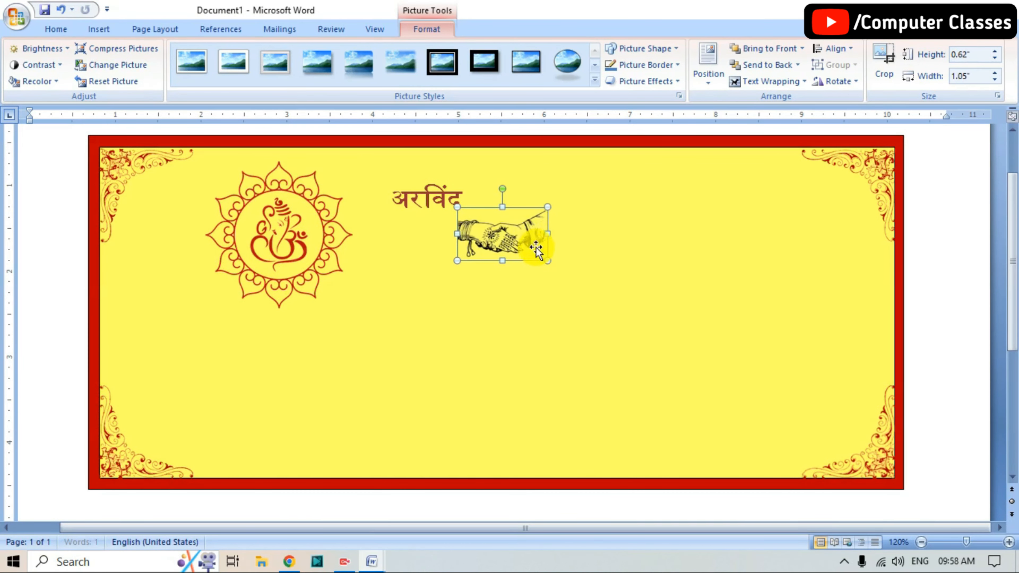
Recolor the joined-hands picture with the red light variation and increase its contrast.
left_click(587, 240)
left_click(517, 231)
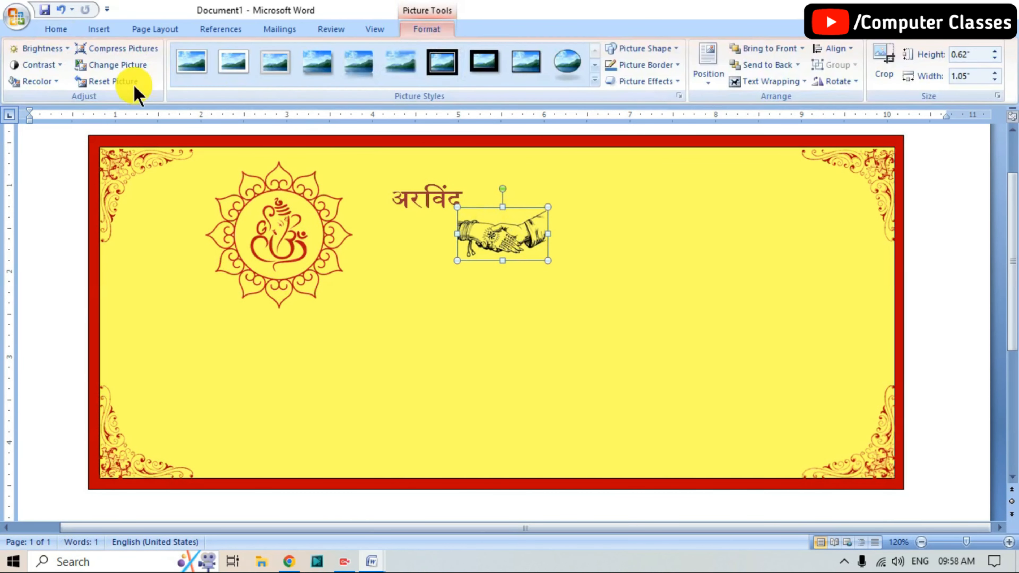
left_click(36, 82)
left_click(90, 264)
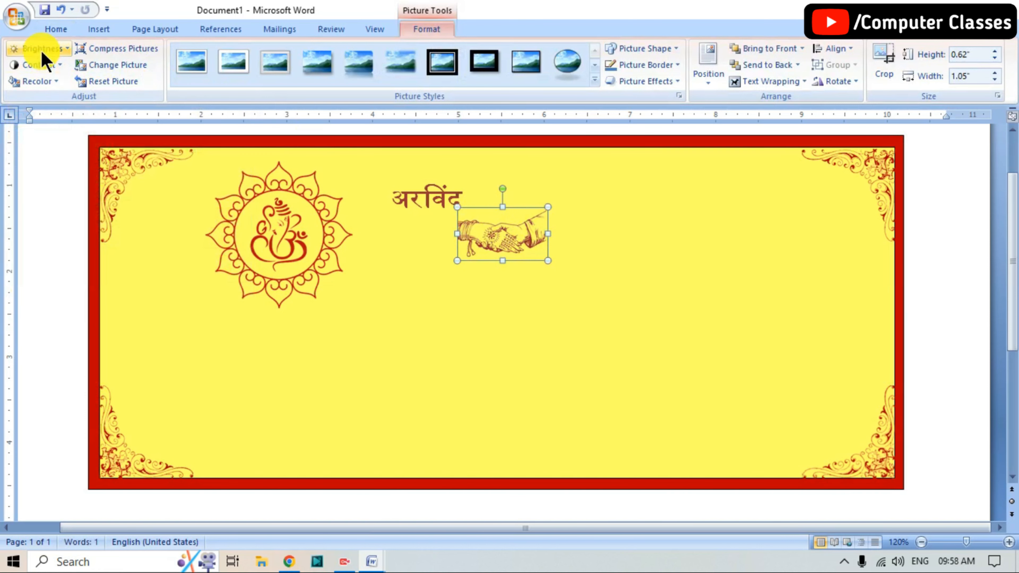
left_click(40, 65)
left_click(72, 94)
left_click(587, 308)
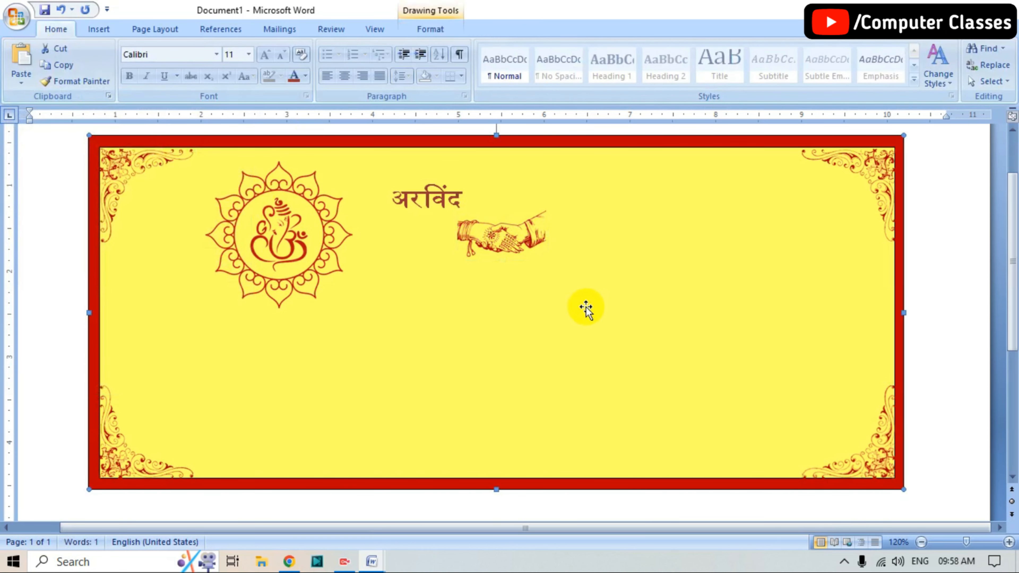
Draw a text box just below and to the right of the joined-hands picture.
left_click(100, 30)
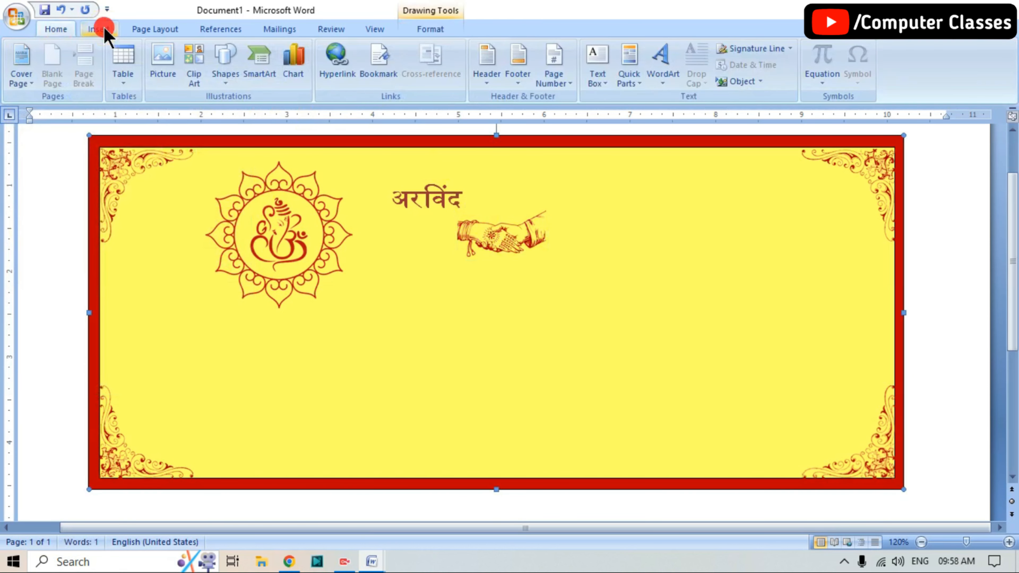
left_click(226, 75)
left_click(219, 187)
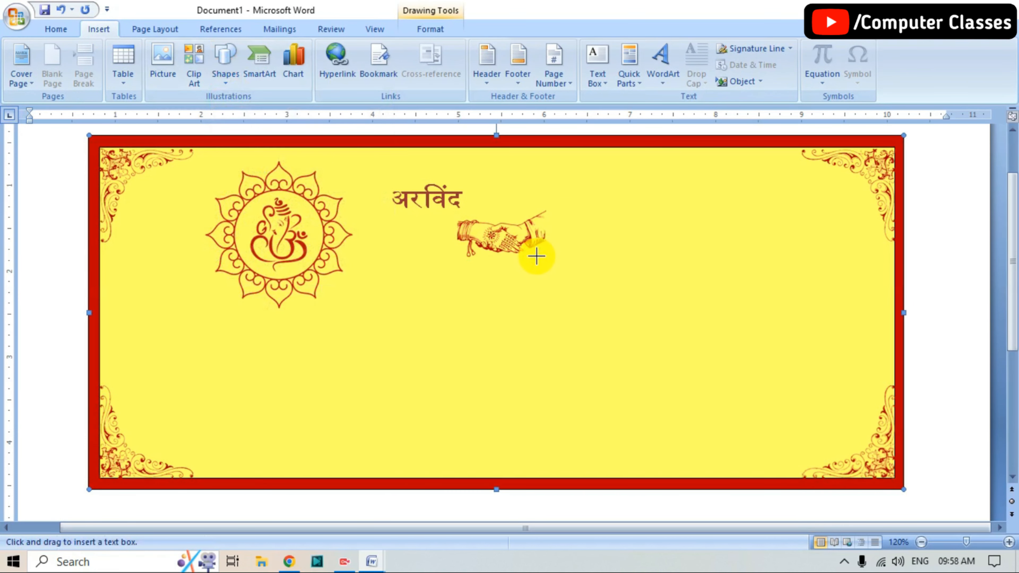
left_click_drag(546, 256, 681, 316)
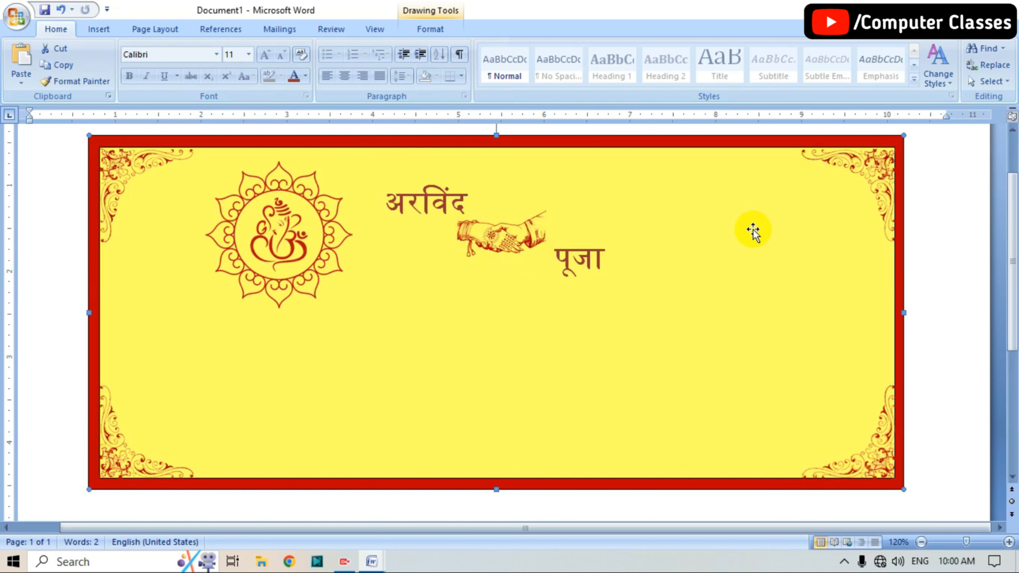
Insert the bride-and-groom picture 1 (17) from the Wedding PNG folder.
left_click(107, 31)
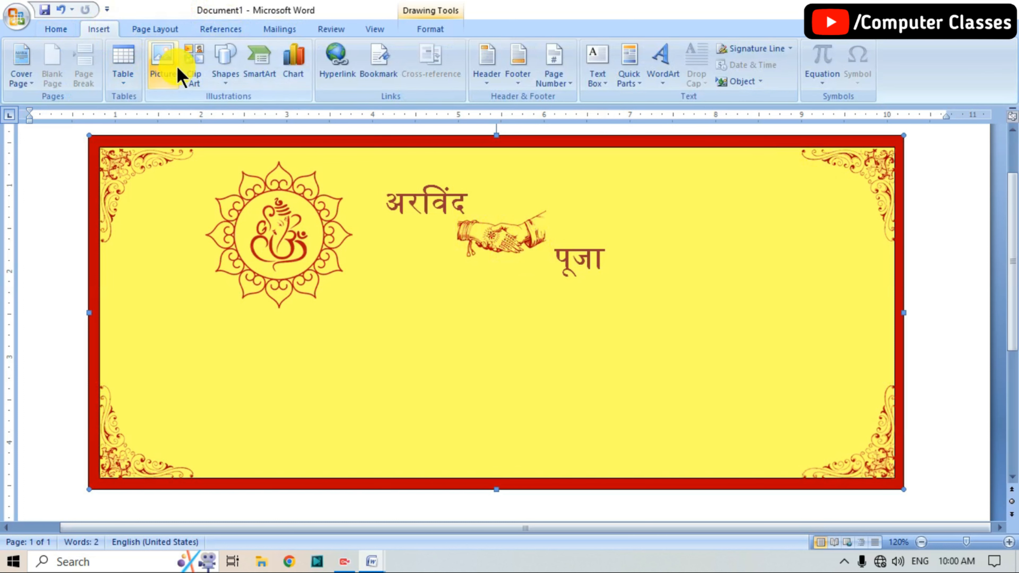
left_click(167, 74)
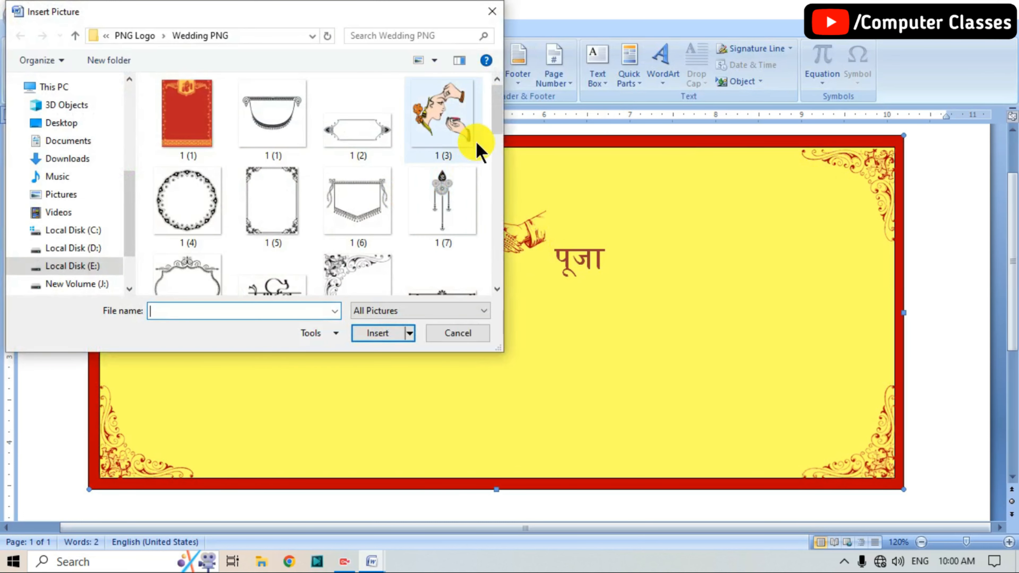
left_click_drag(497, 105, 498, 170)
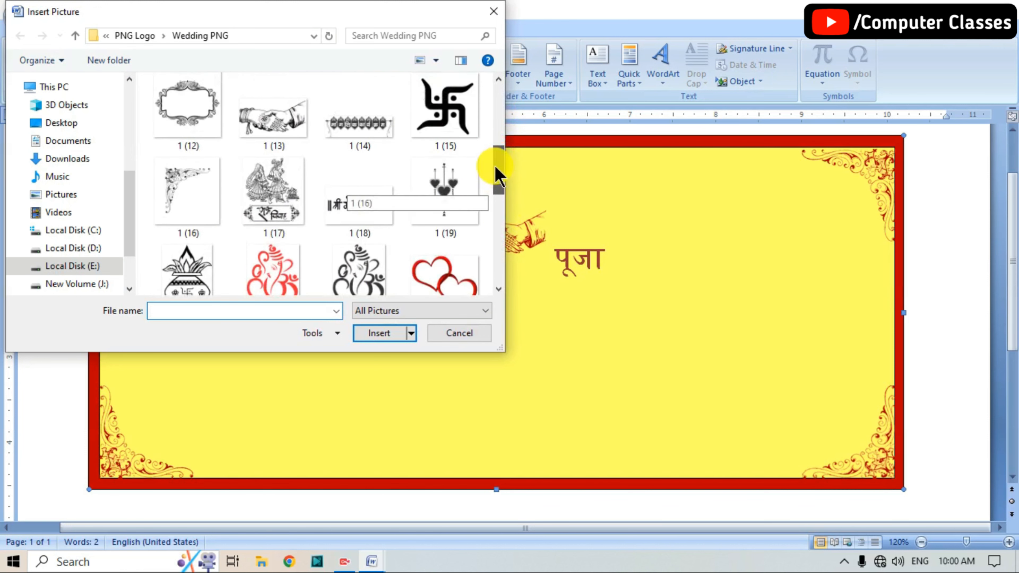
left_click(272, 186)
left_click(383, 333)
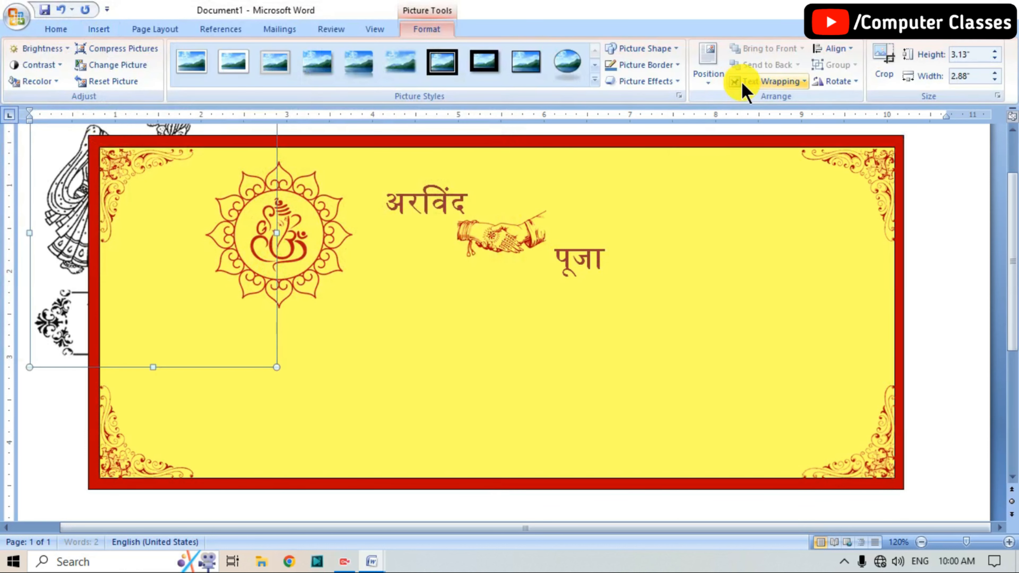
Set the couple picture's text wrapping to In Front of Text, shrink it to about 1.22" by 1.32" and place it near the card's upper-right ornament.
left_click(776, 81)
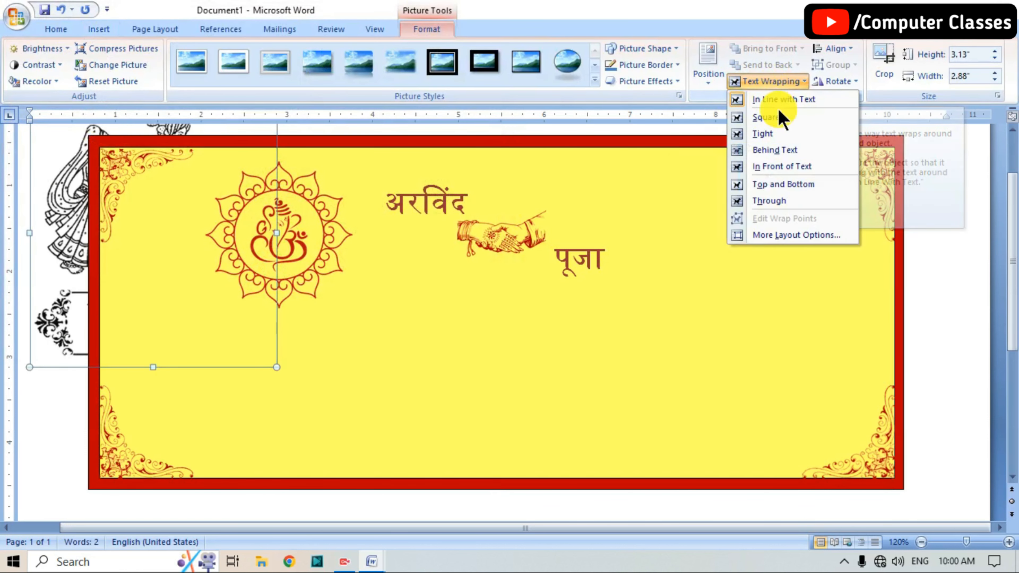
left_click(799, 165)
left_click_drag(183, 193, 740, 233)
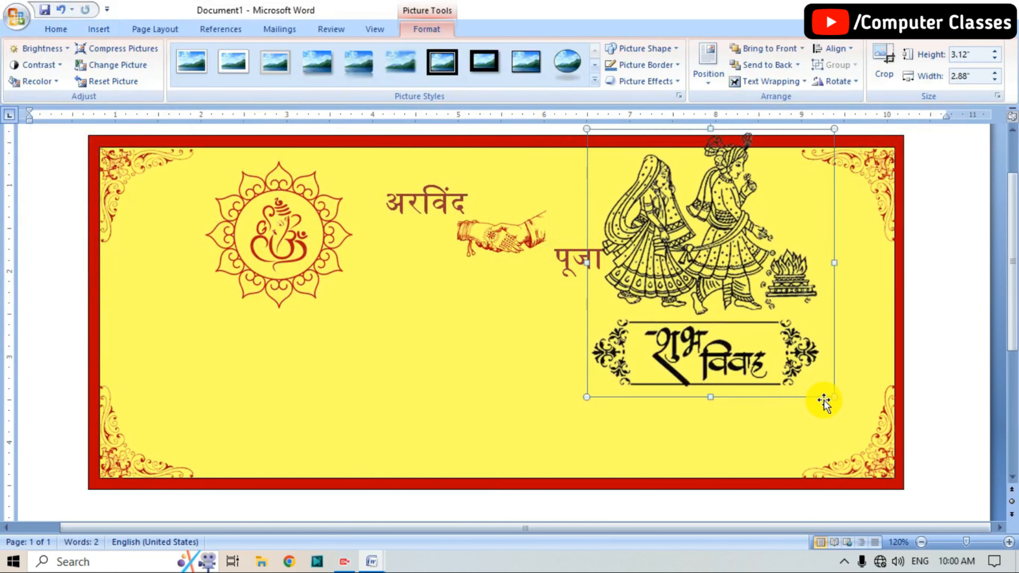
left_click_drag(836, 398, 691, 242)
left_click_drag(614, 183, 756, 234)
Recolor the couple picture with the red light variation, increase its contrast and nudge it slightly down.
left_click(51, 82)
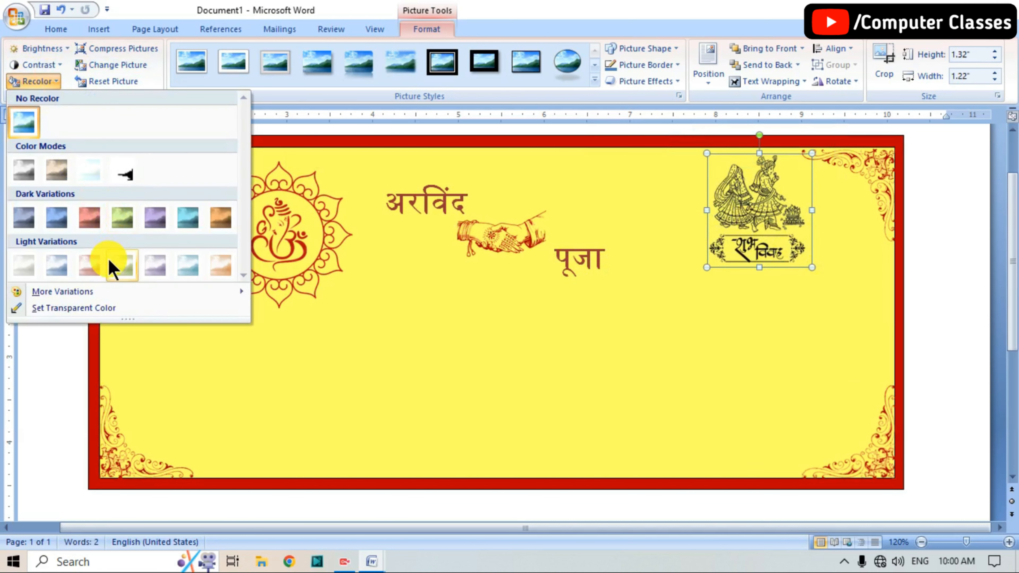
left_click(92, 264)
left_click(59, 67)
left_click(62, 88)
left_click(753, 359)
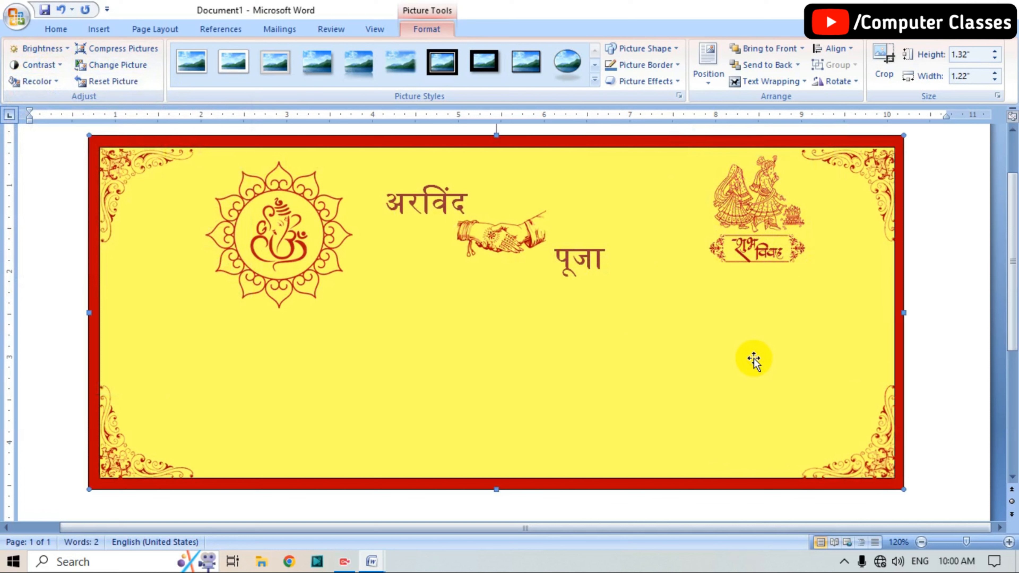
left_click_drag(762, 216, 762, 222)
left_click(794, 354)
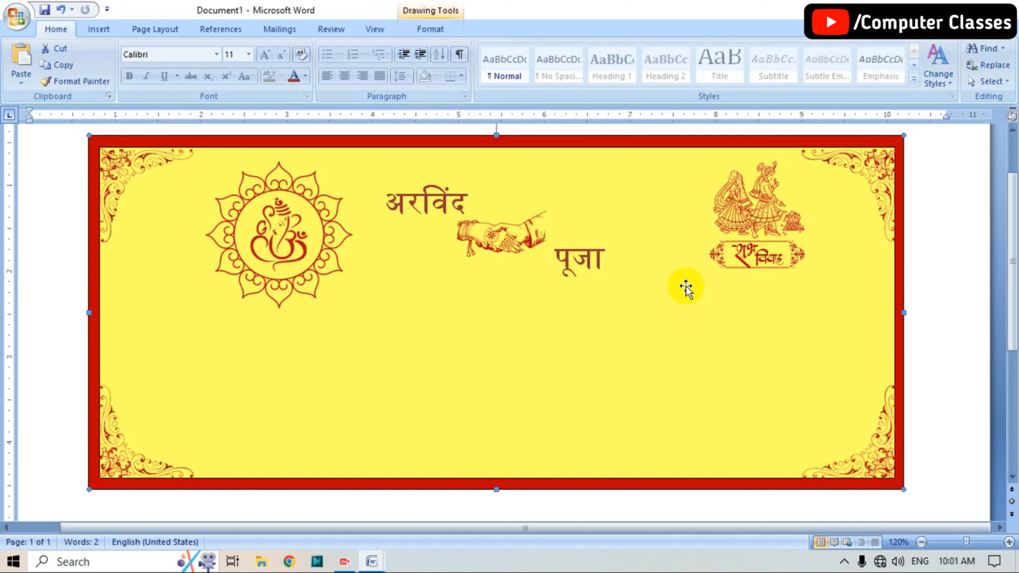
Draw a rounded rectangle about 2.7" by 0.48" just below the couple picture and fully round its ends.
left_click(99, 30)
left_click(227, 74)
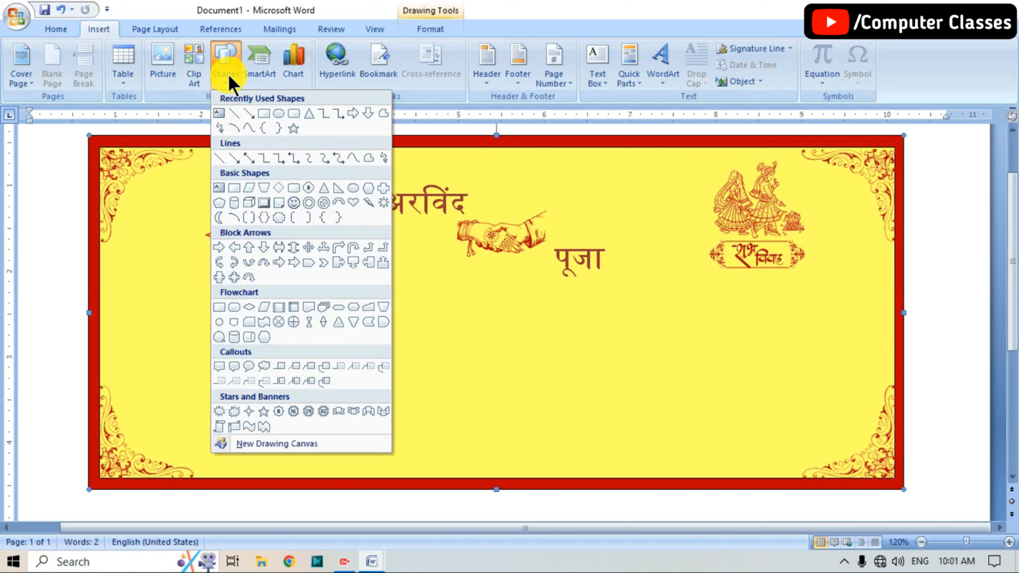
left_click(291, 188)
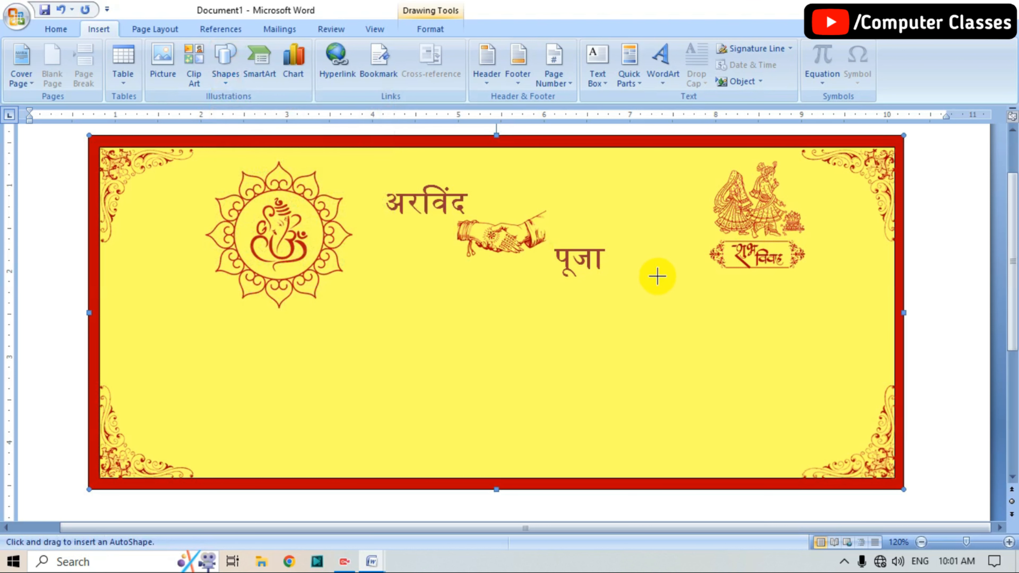
mouse_move(647, 273)
left_mouse_down()
mouse_move(805, 330)
mouse_move(877, 313)
left_mouse_up()
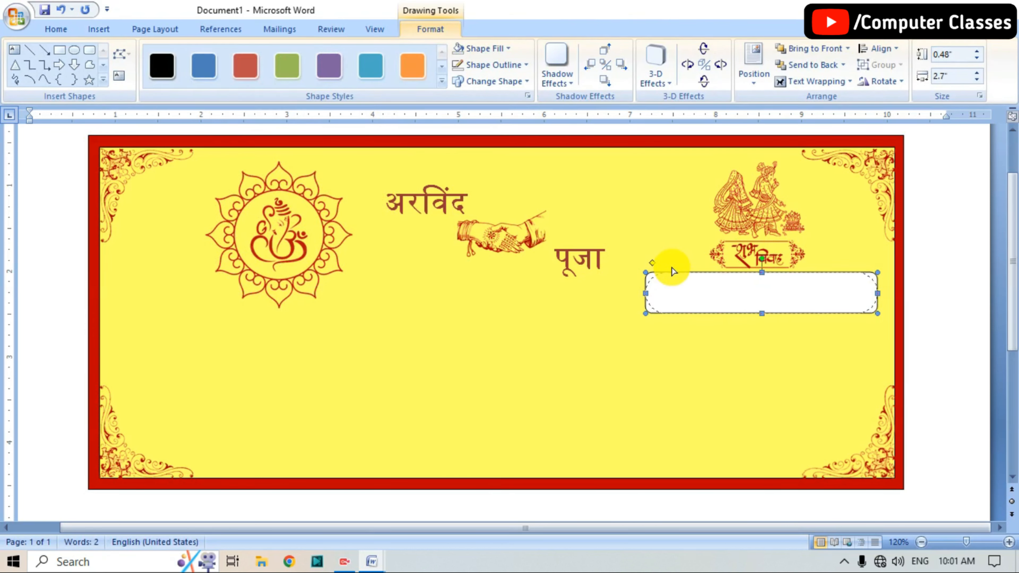
left_click_drag(673, 272, 672, 272)
left_click_drag(673, 268, 674, 268)
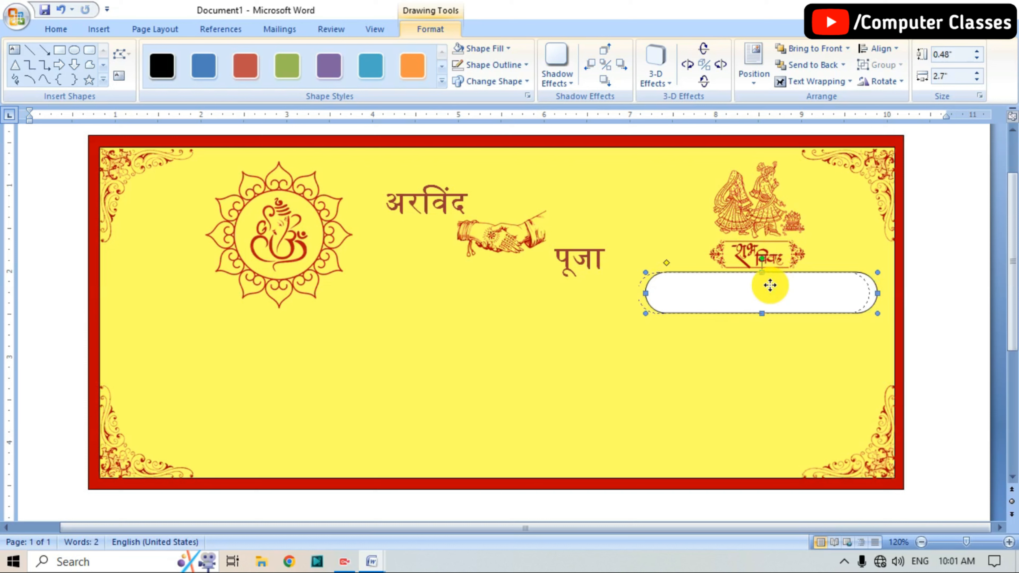
Resize the rounded rectangle to about 2.86" by 0.42" and center it beneath the couple picture.
left_click_drag(769, 285, 769, 286)
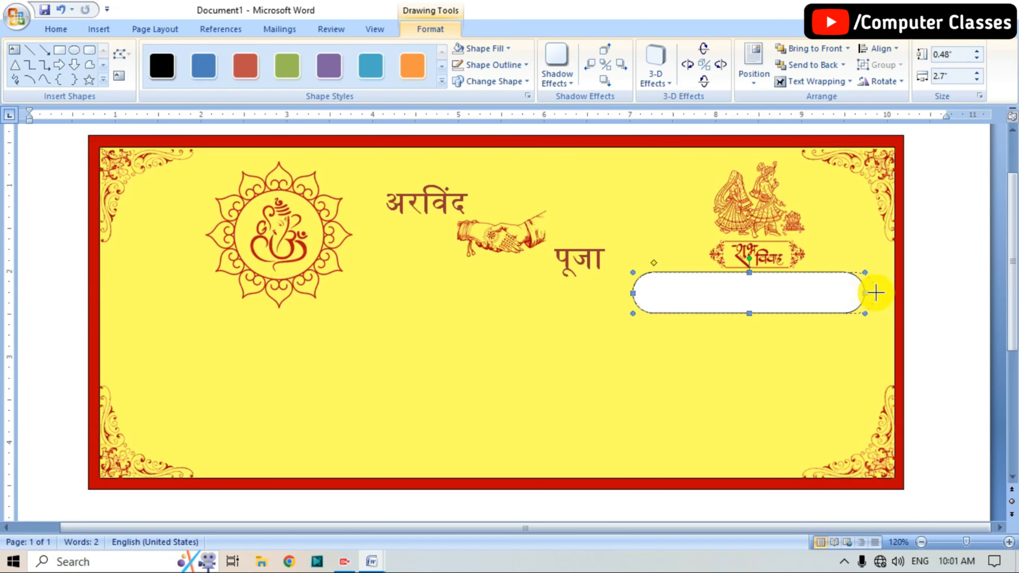
left_click_drag(875, 293, 878, 293)
left_click_drag(757, 280, 770, 284)
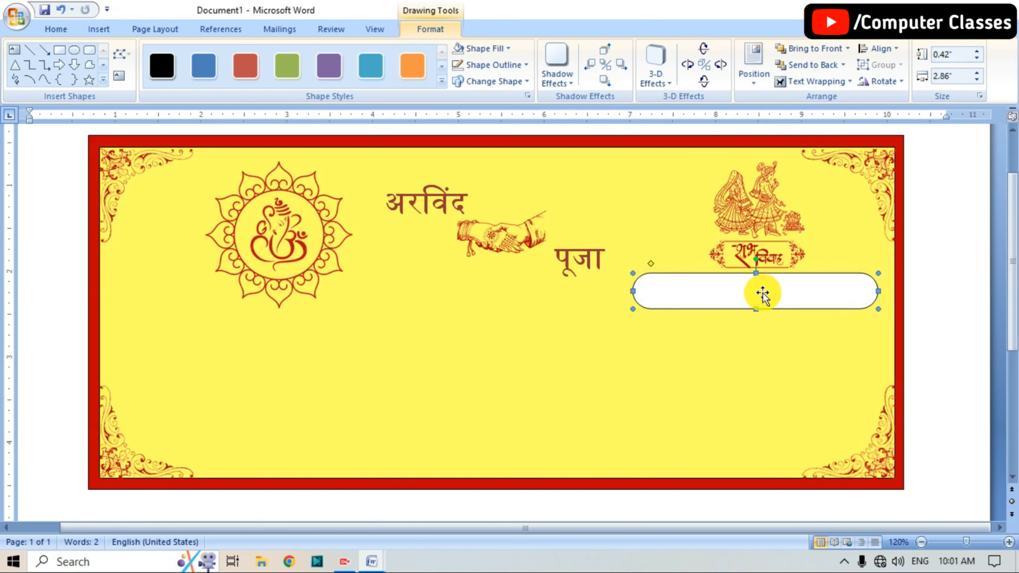
Remove the rounded rectangle's fill and give it a 1 pt outline in the darkest theme red.
left_click(485, 49)
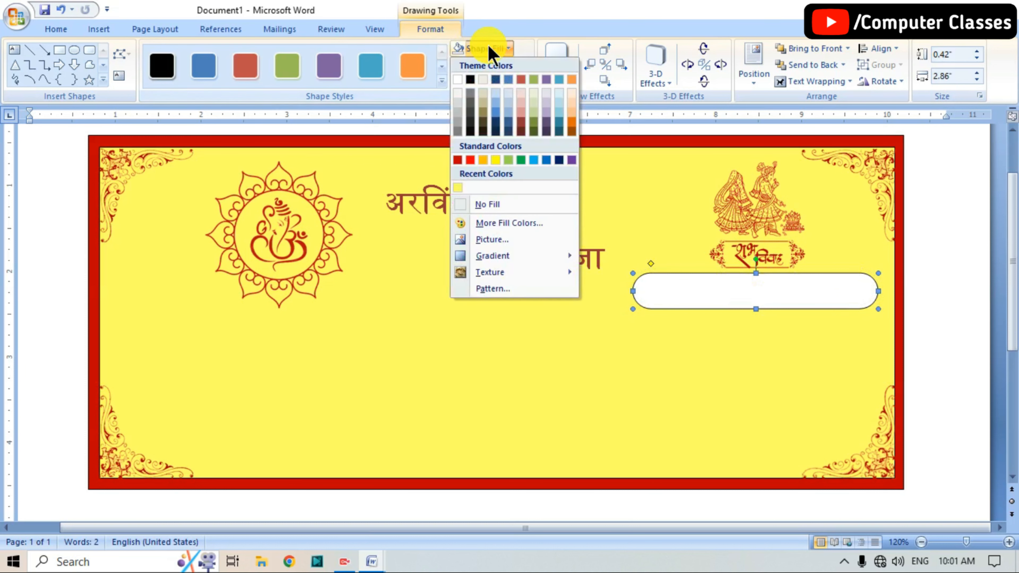
left_click(493, 206)
left_click(518, 64)
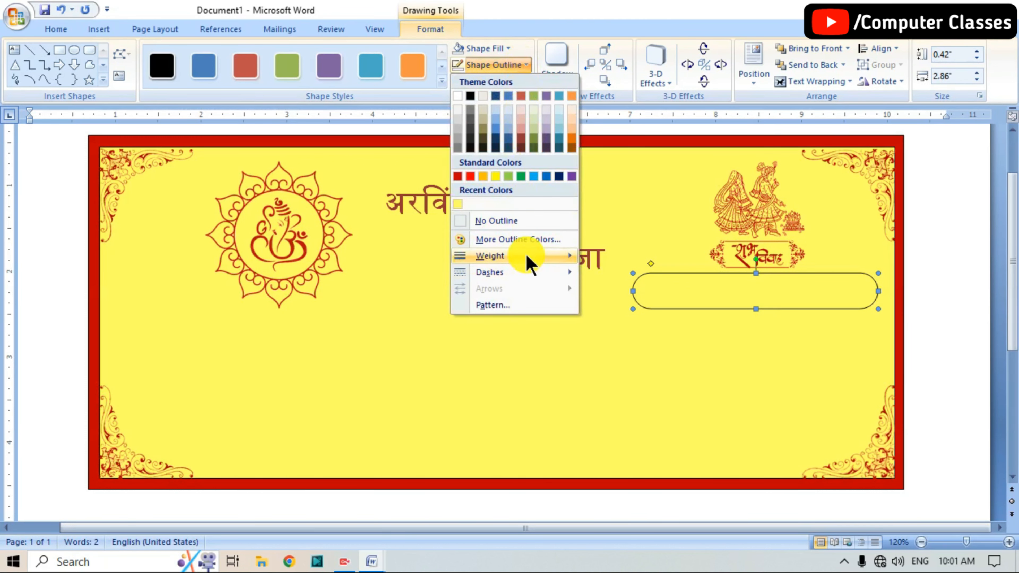
mouse_move(531, 260)
left_click(632, 307)
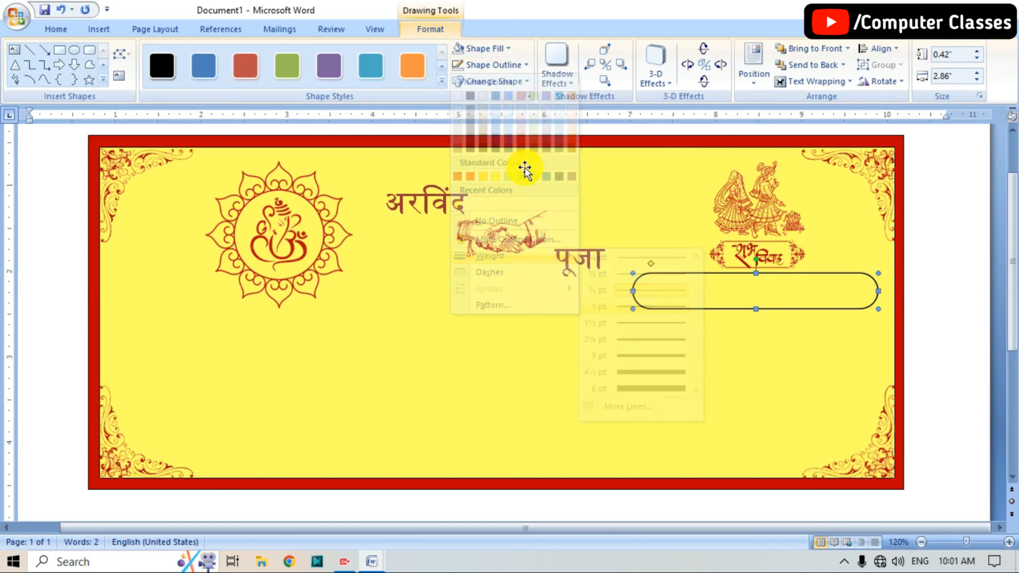
left_click(506, 65)
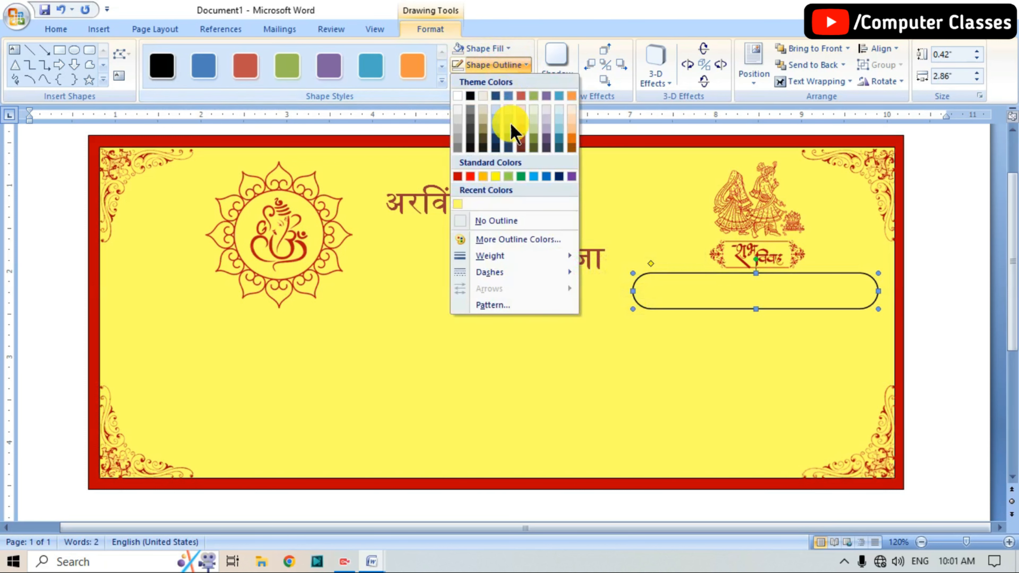
left_click(520, 148)
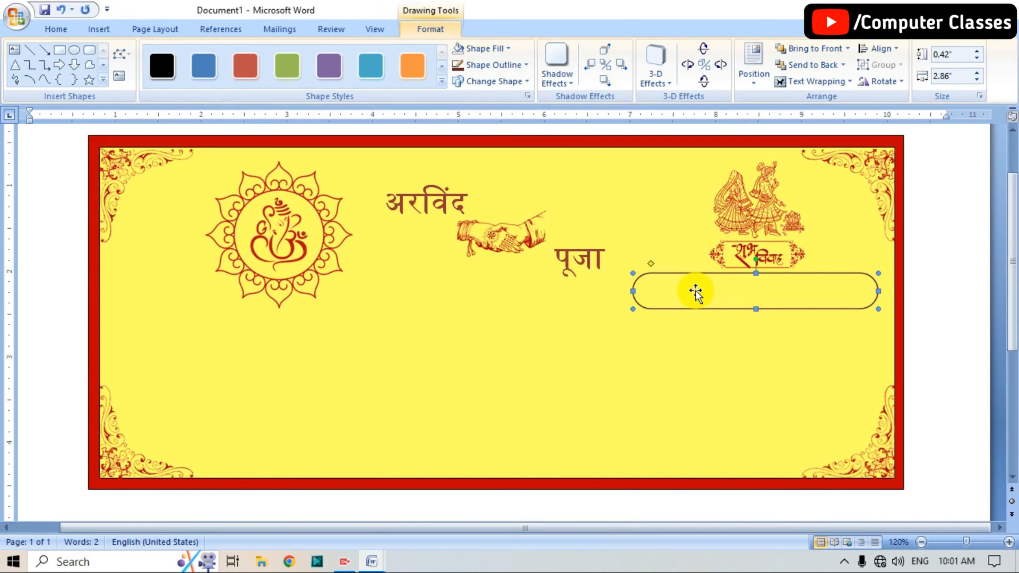
Open the rounded rectangle below the couple picture for adding text.
left_click(672, 276)
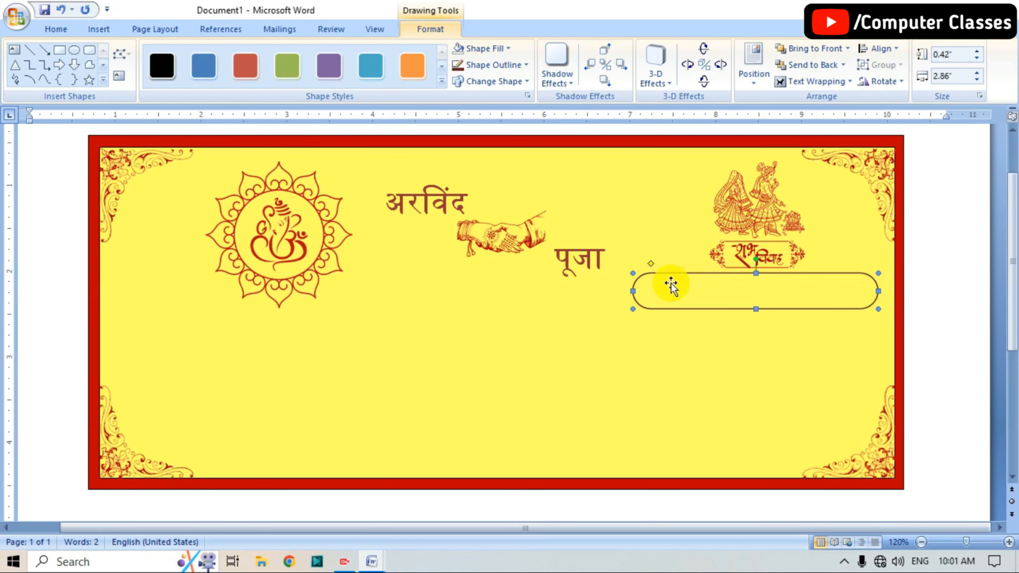
right_click(673, 286)
left_click(662, 278)
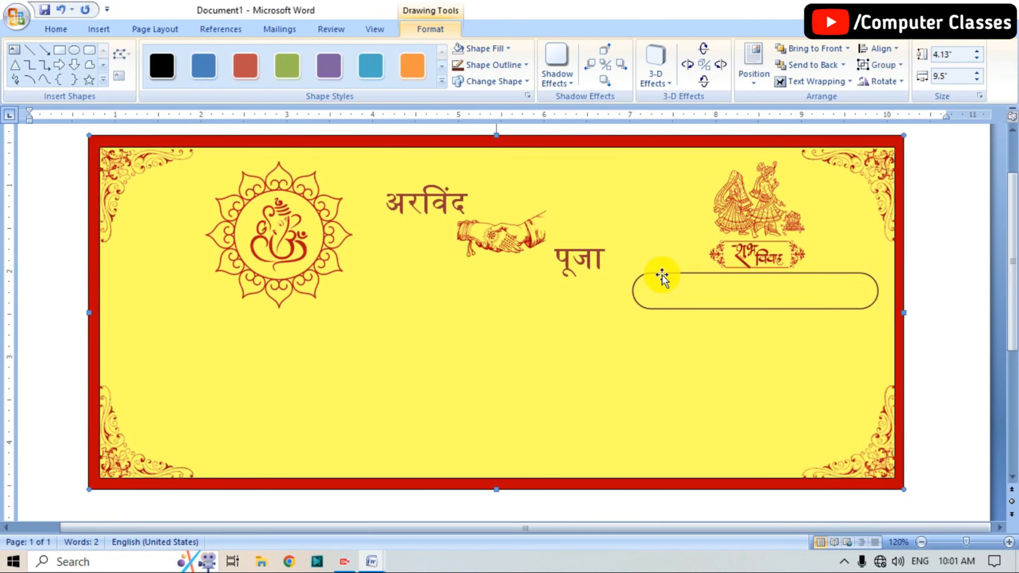
right_click(661, 276)
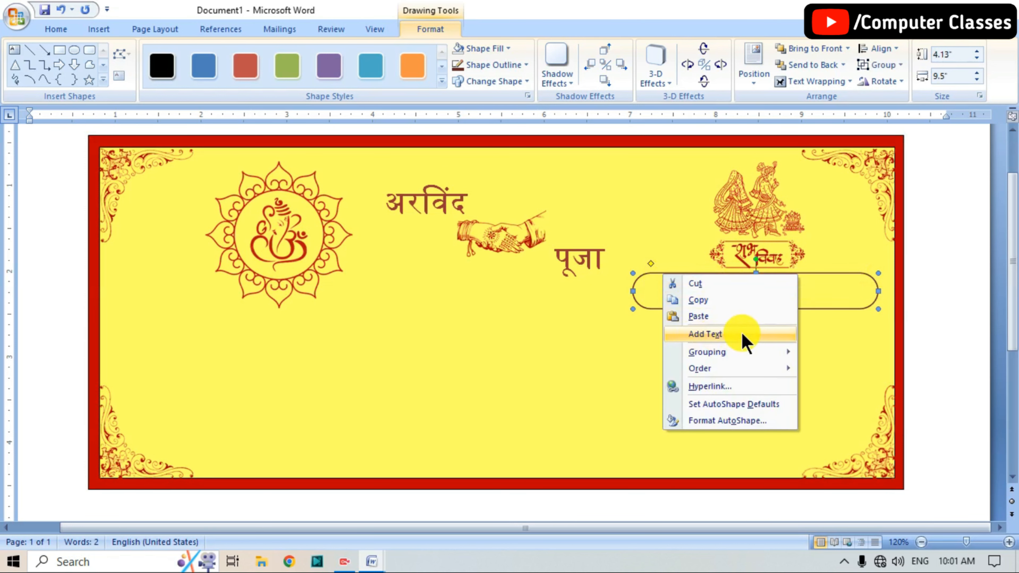
left_click(725, 335)
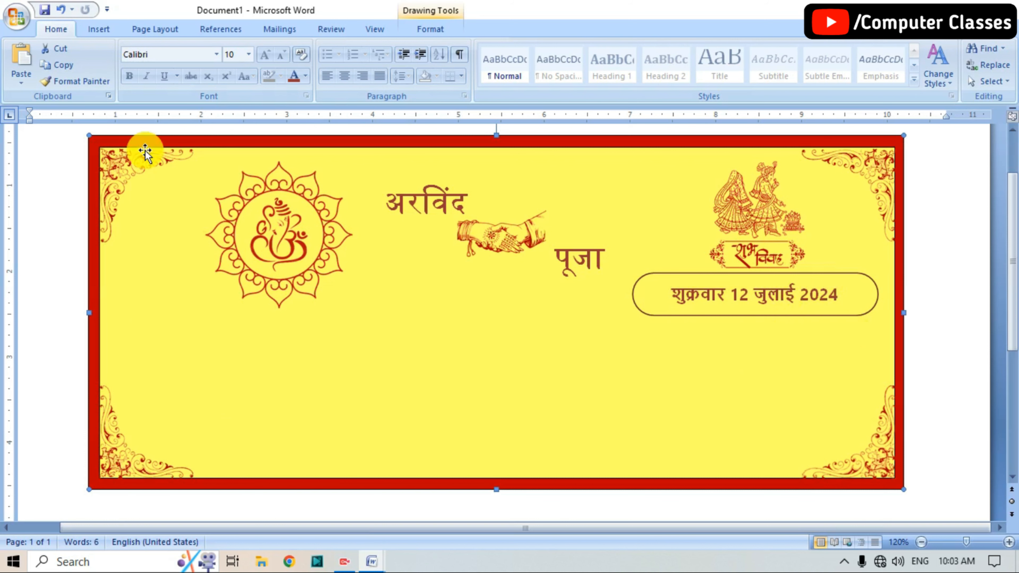
Start a new text box for the empty yellow area below the Ganesha emblem.
left_click(98, 29)
left_click(224, 66)
left_click(220, 189)
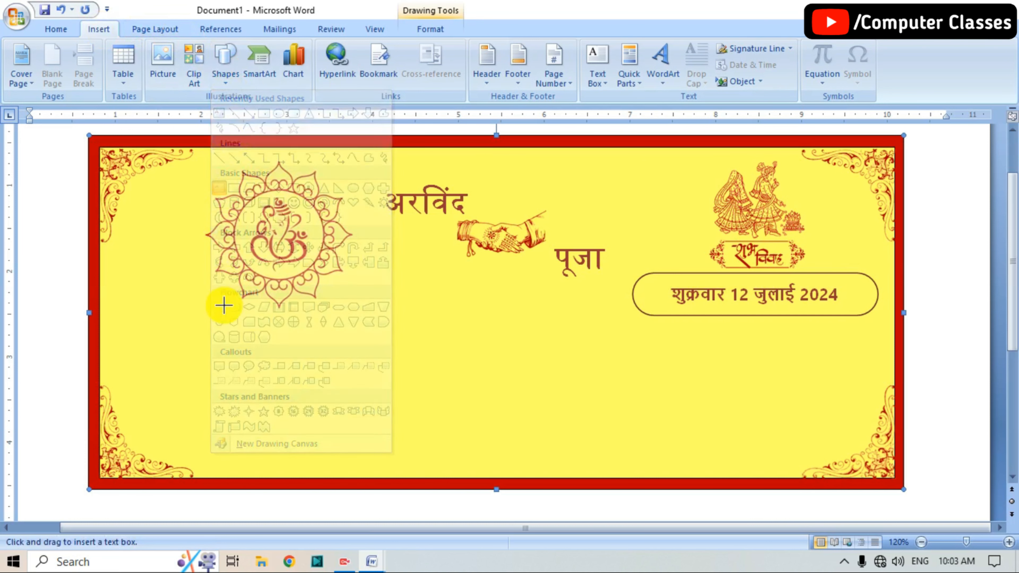